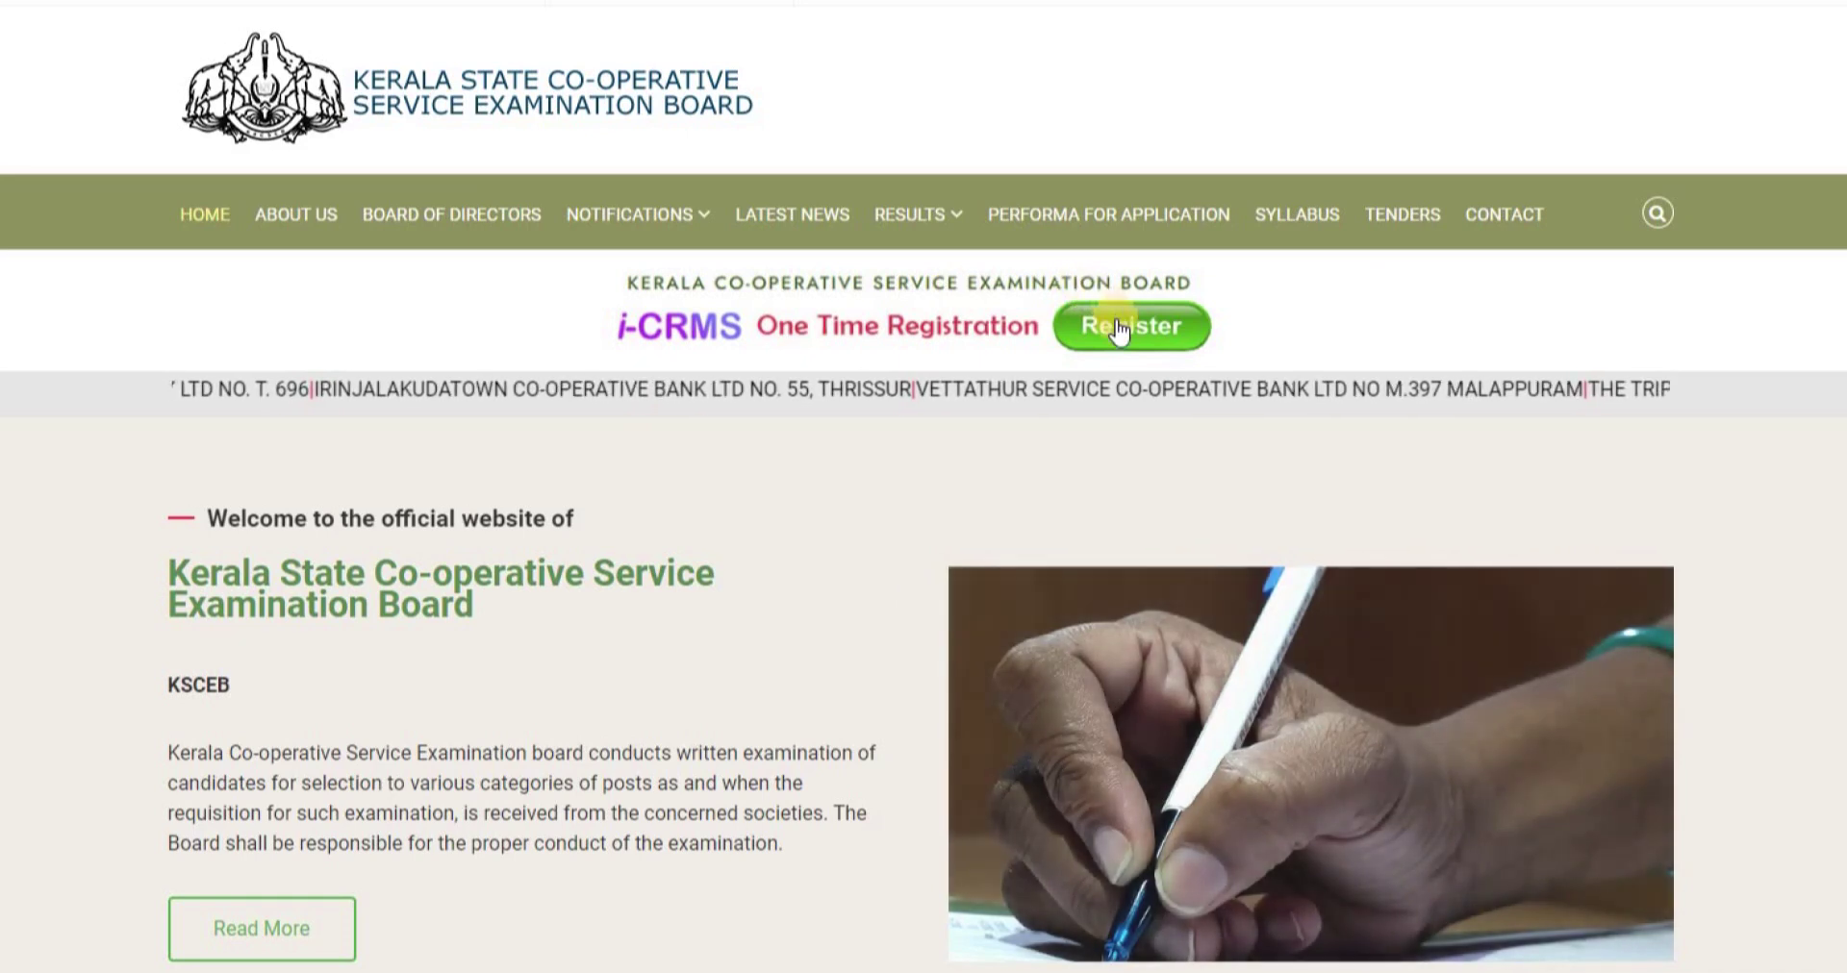
- Open the i-CRMS Candidate Login page from the homepage's One Time Registration Register button
left_click(1116, 323)
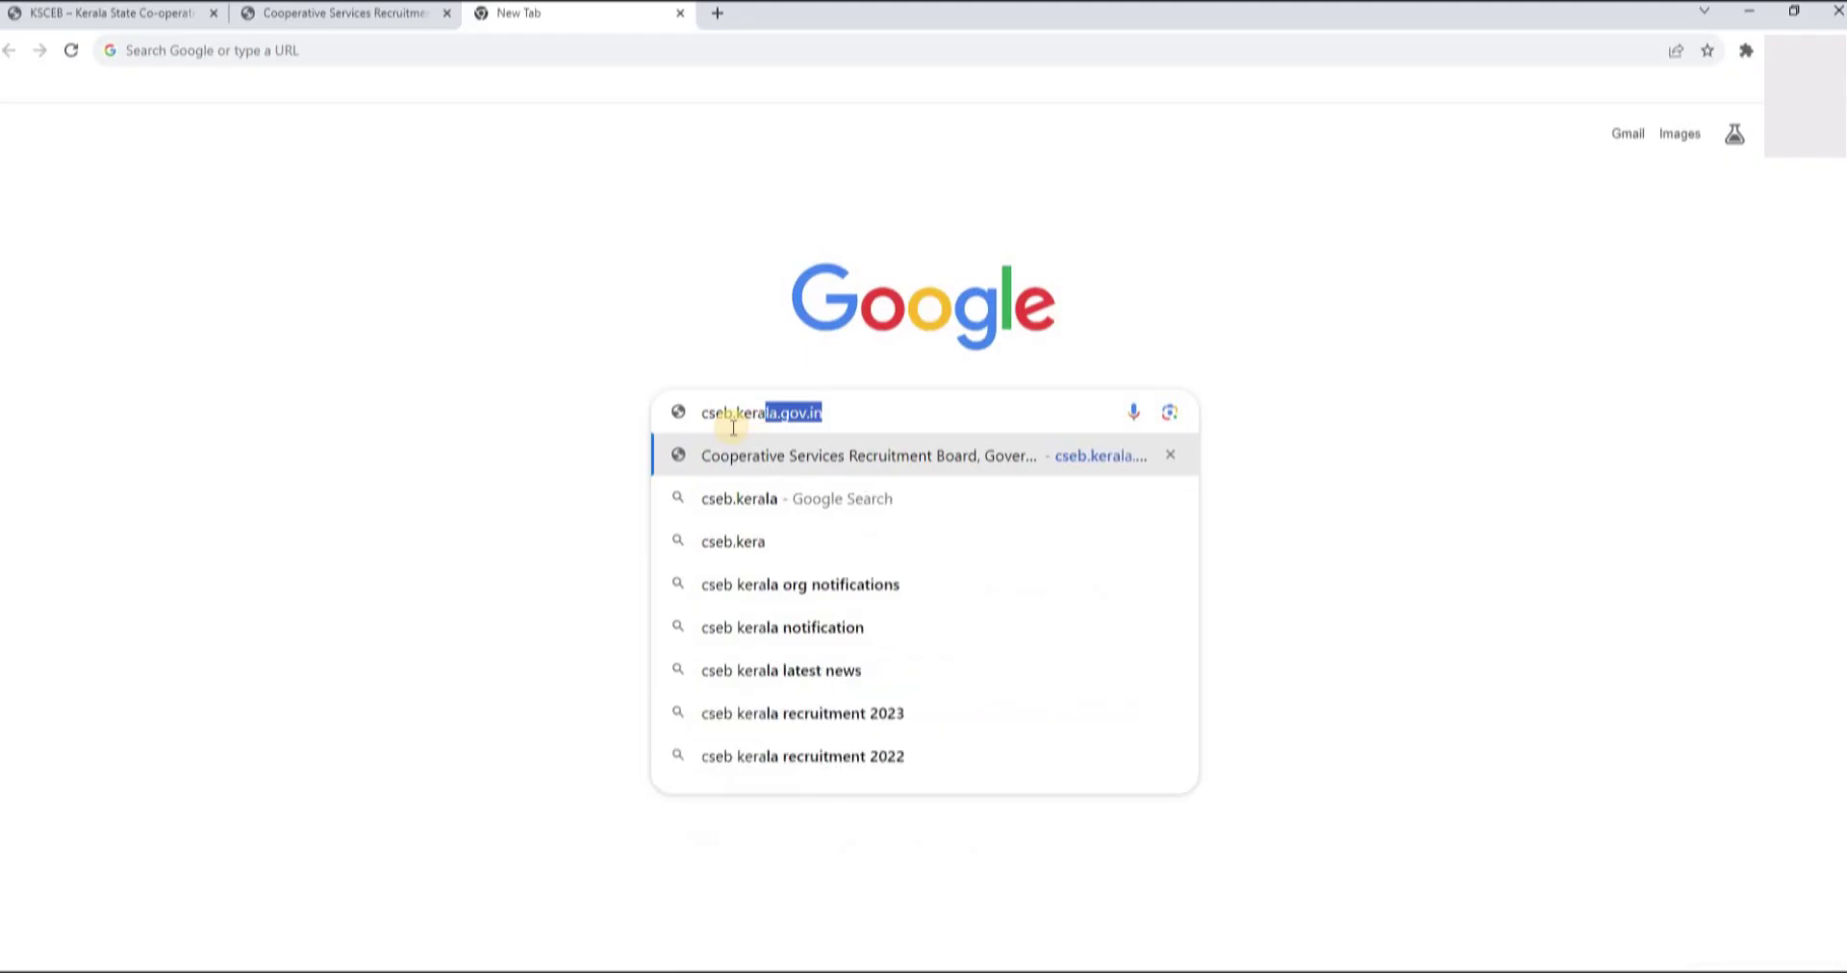
- Load cseb.kerala.gov.in in the new Chrome tab
type("la")
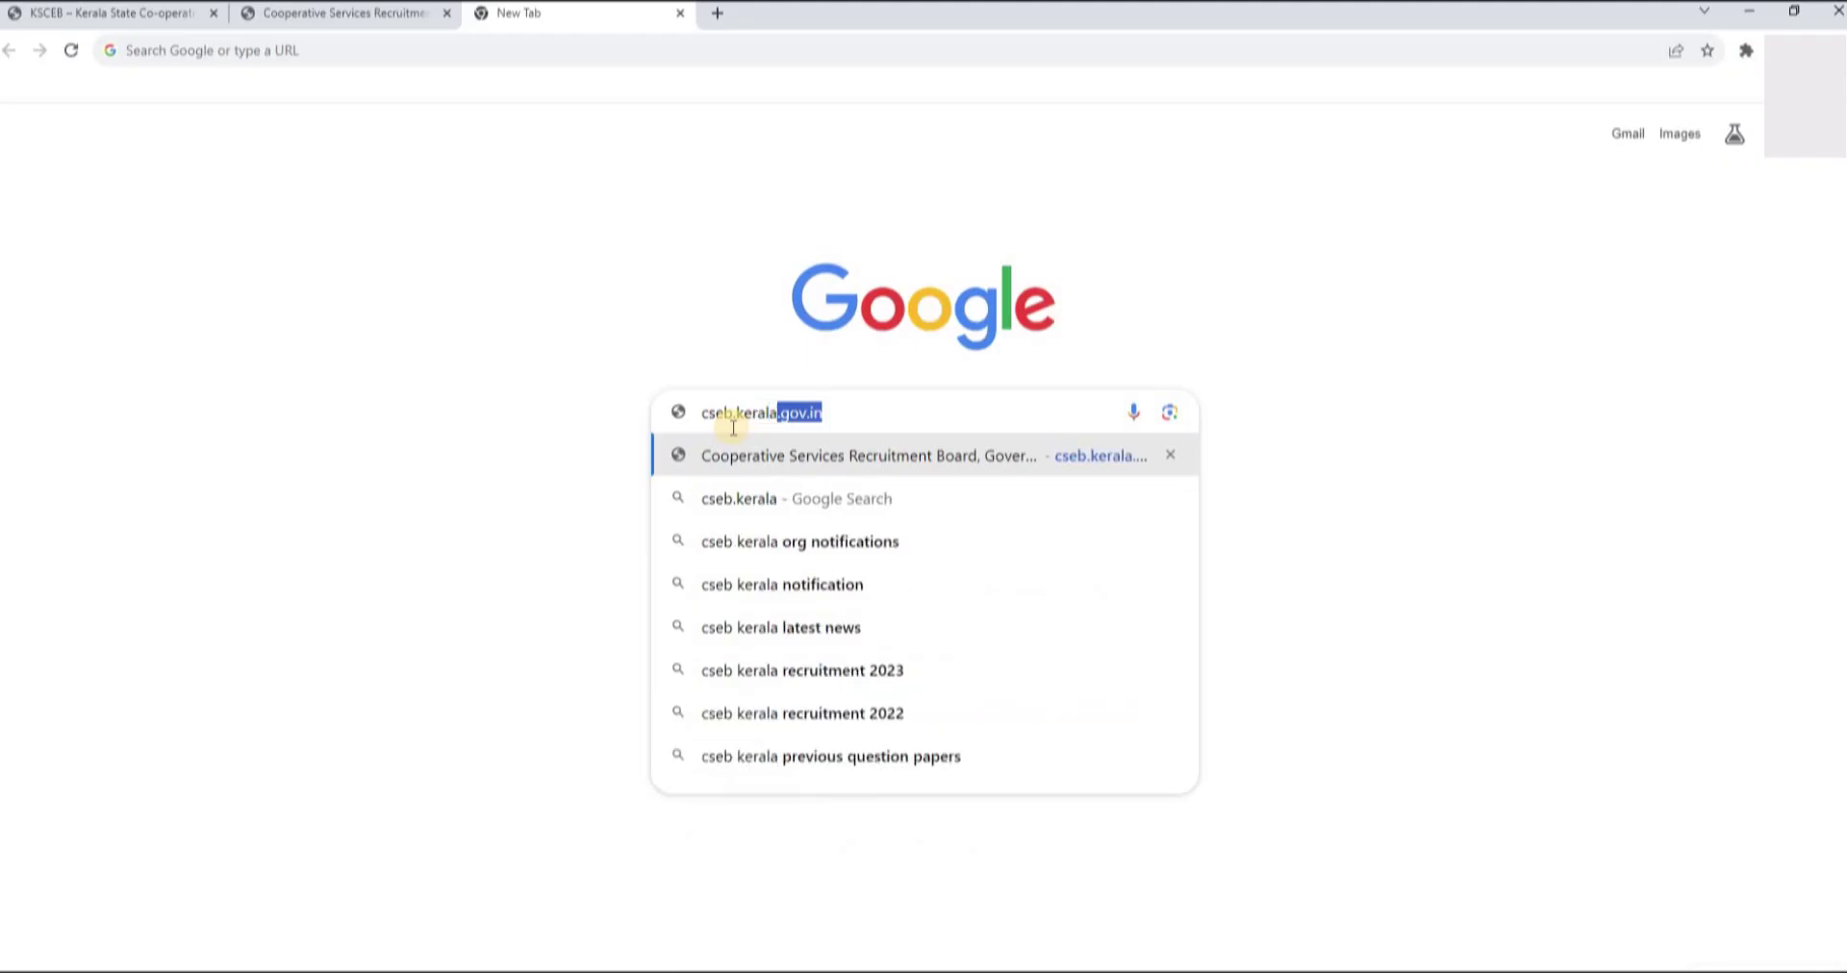
type(".gov")
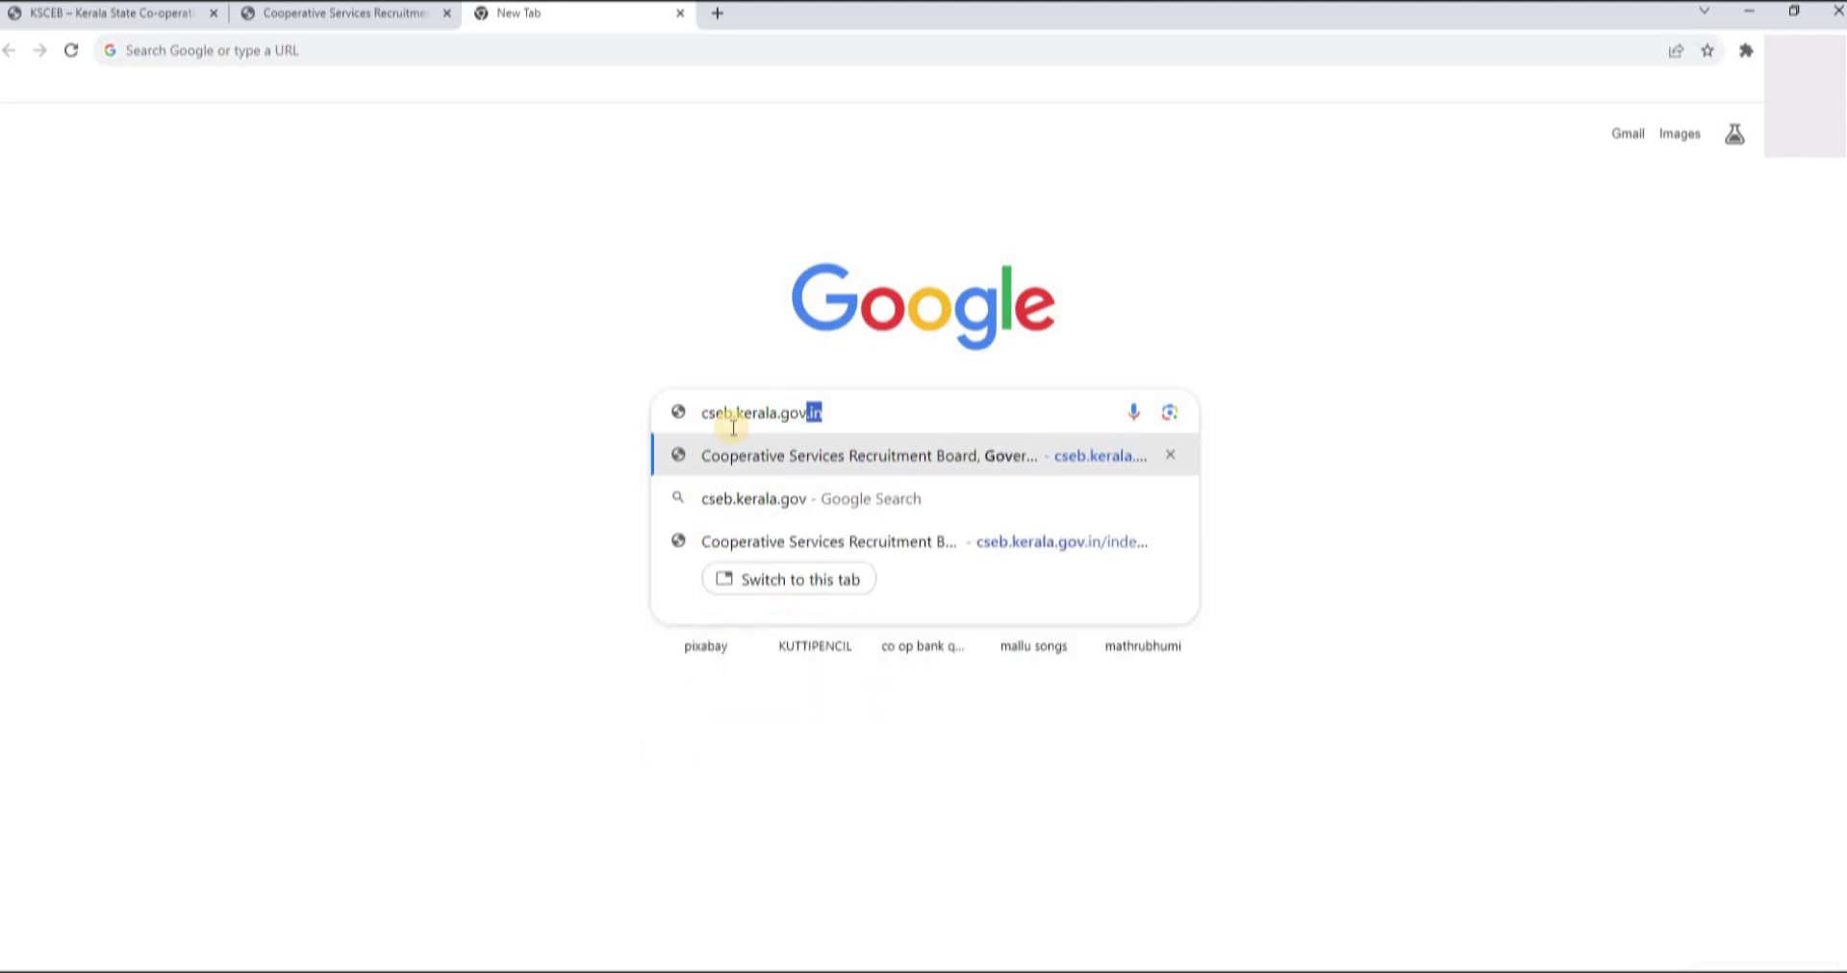
type(".in")
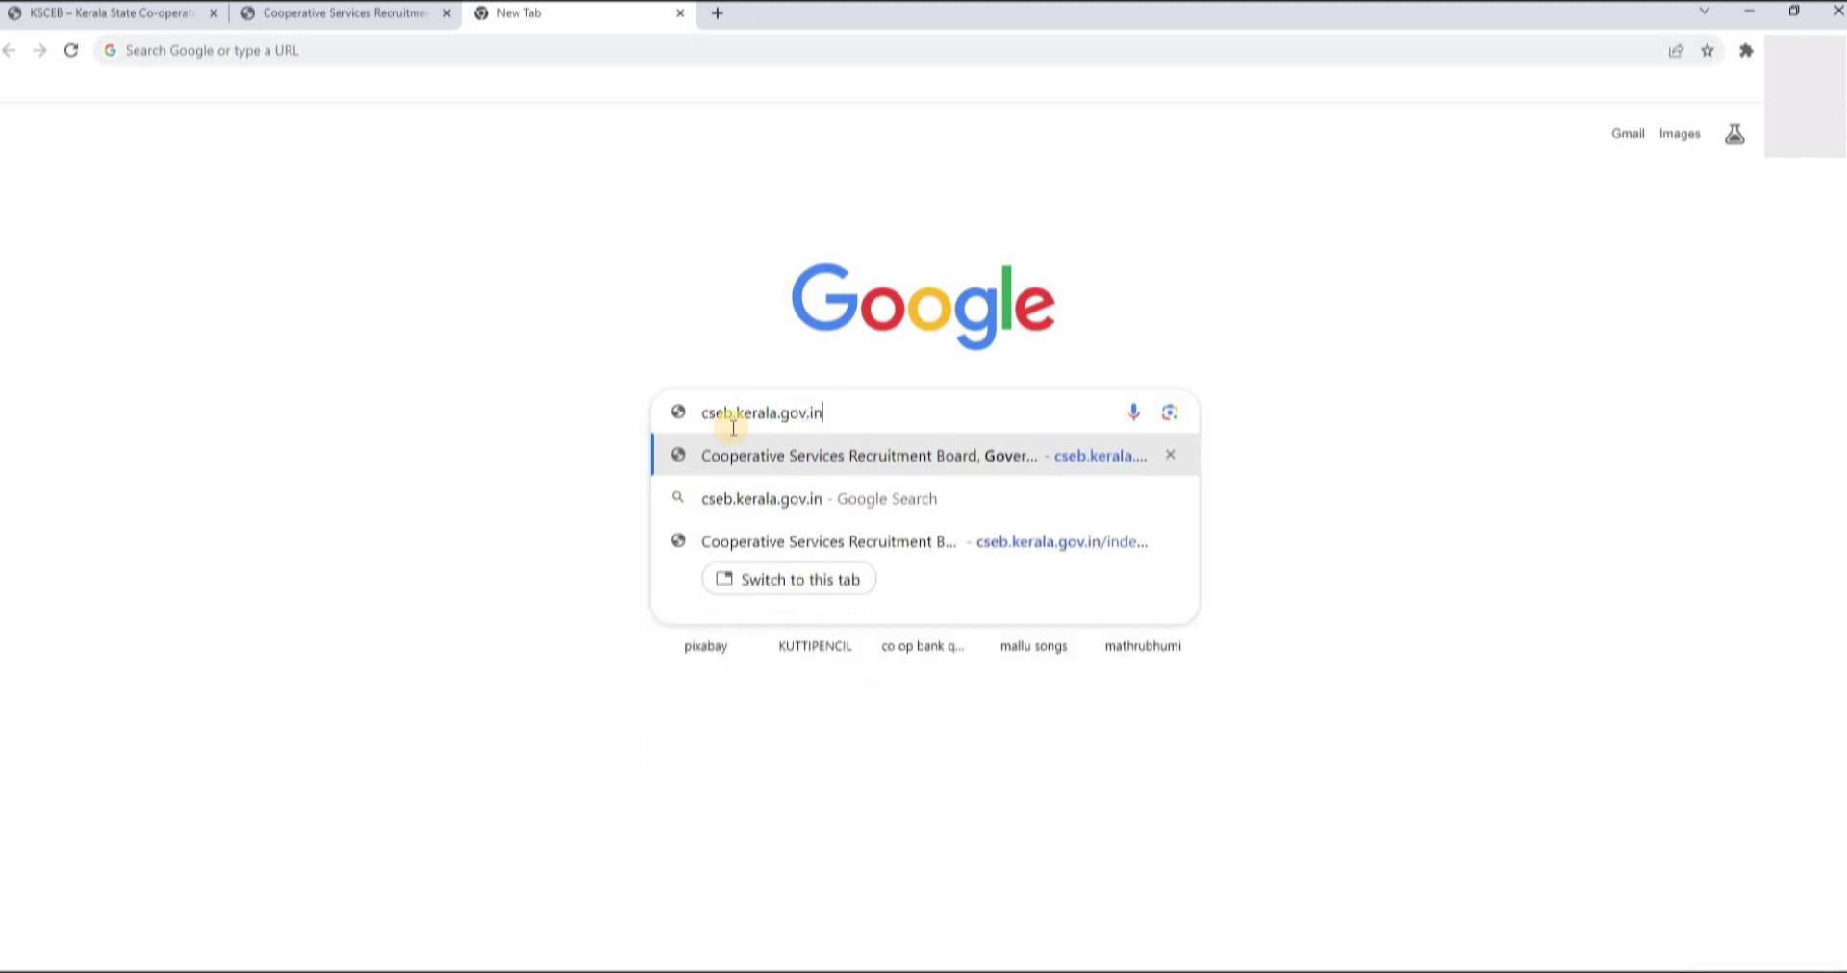
key("Return")
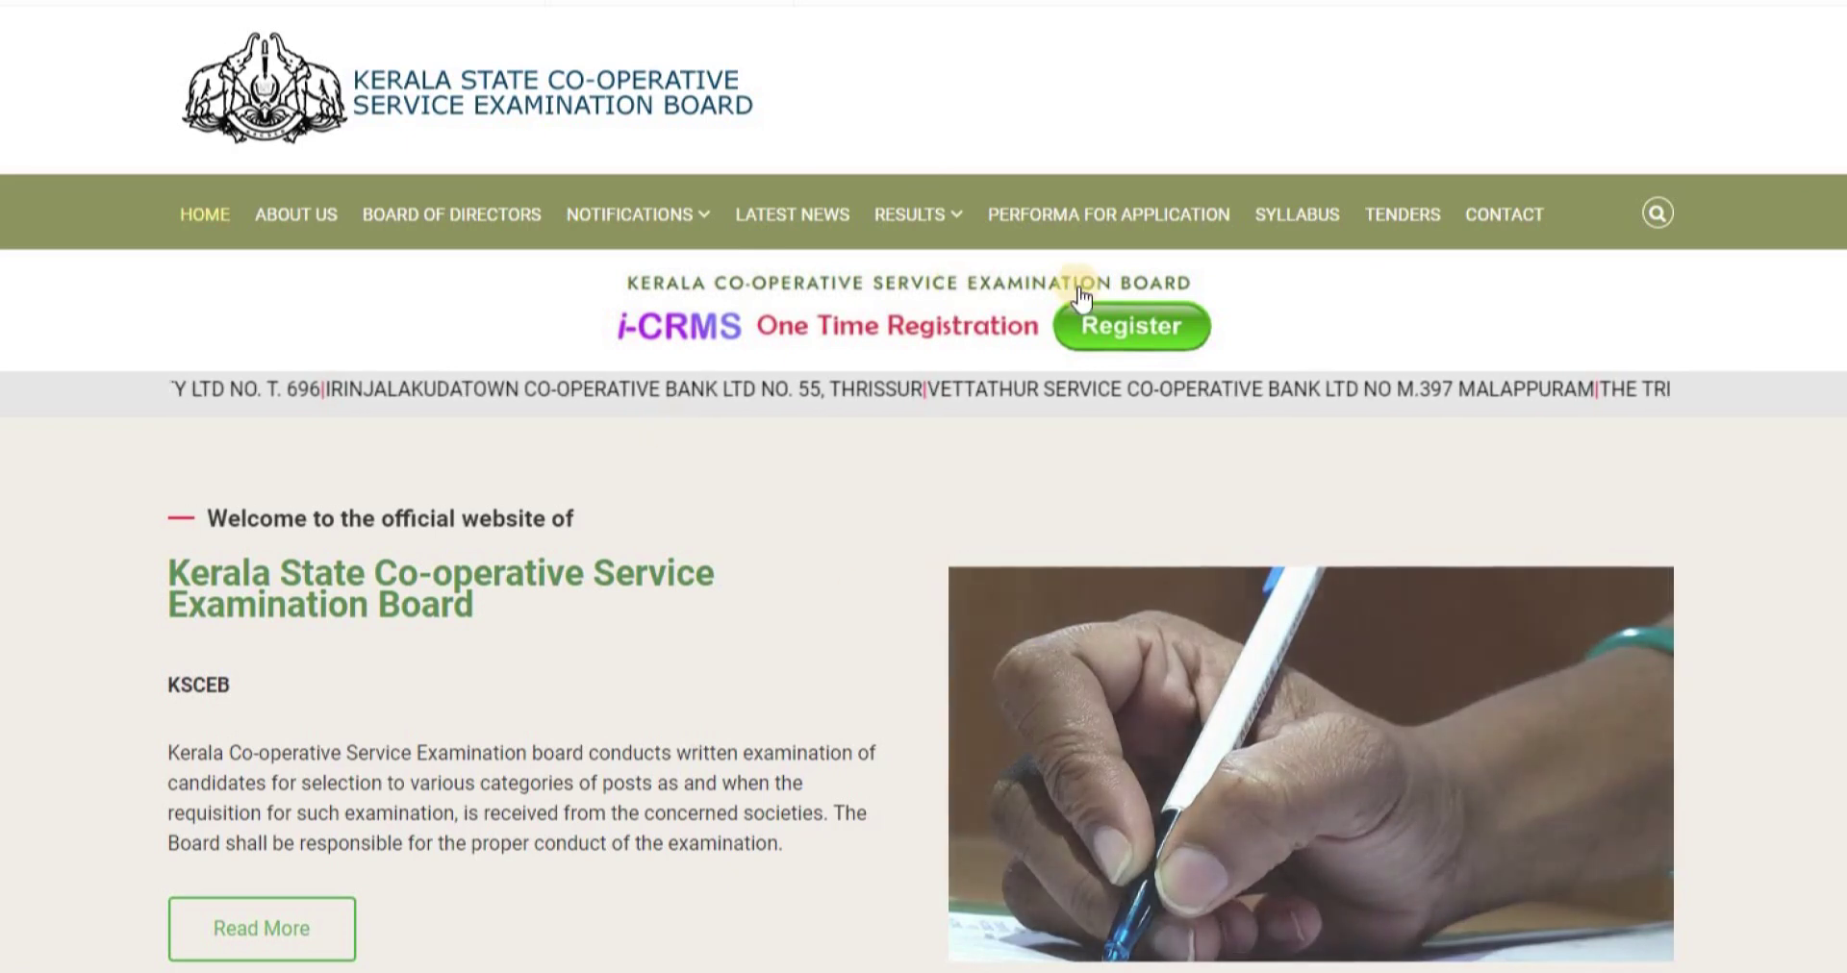
- Go through the i-CRMS Candidate Login page to the One Time Registration form
left_click(1119, 327)
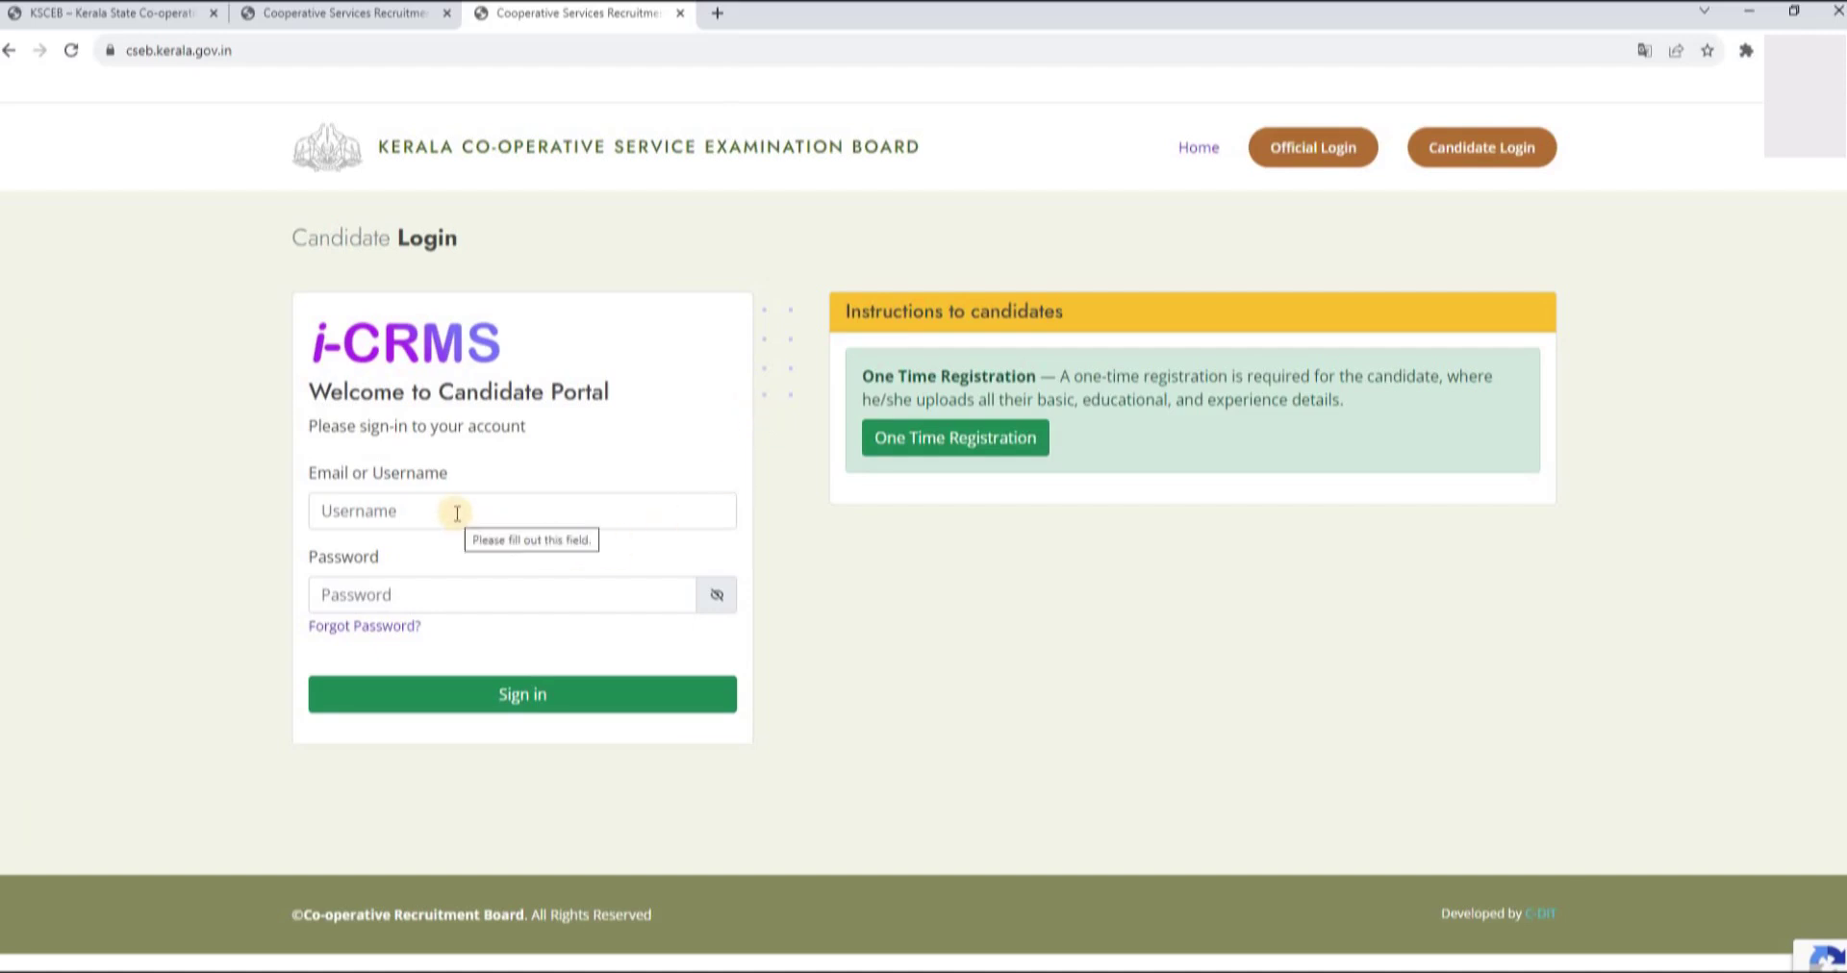
left_click(566, 690)
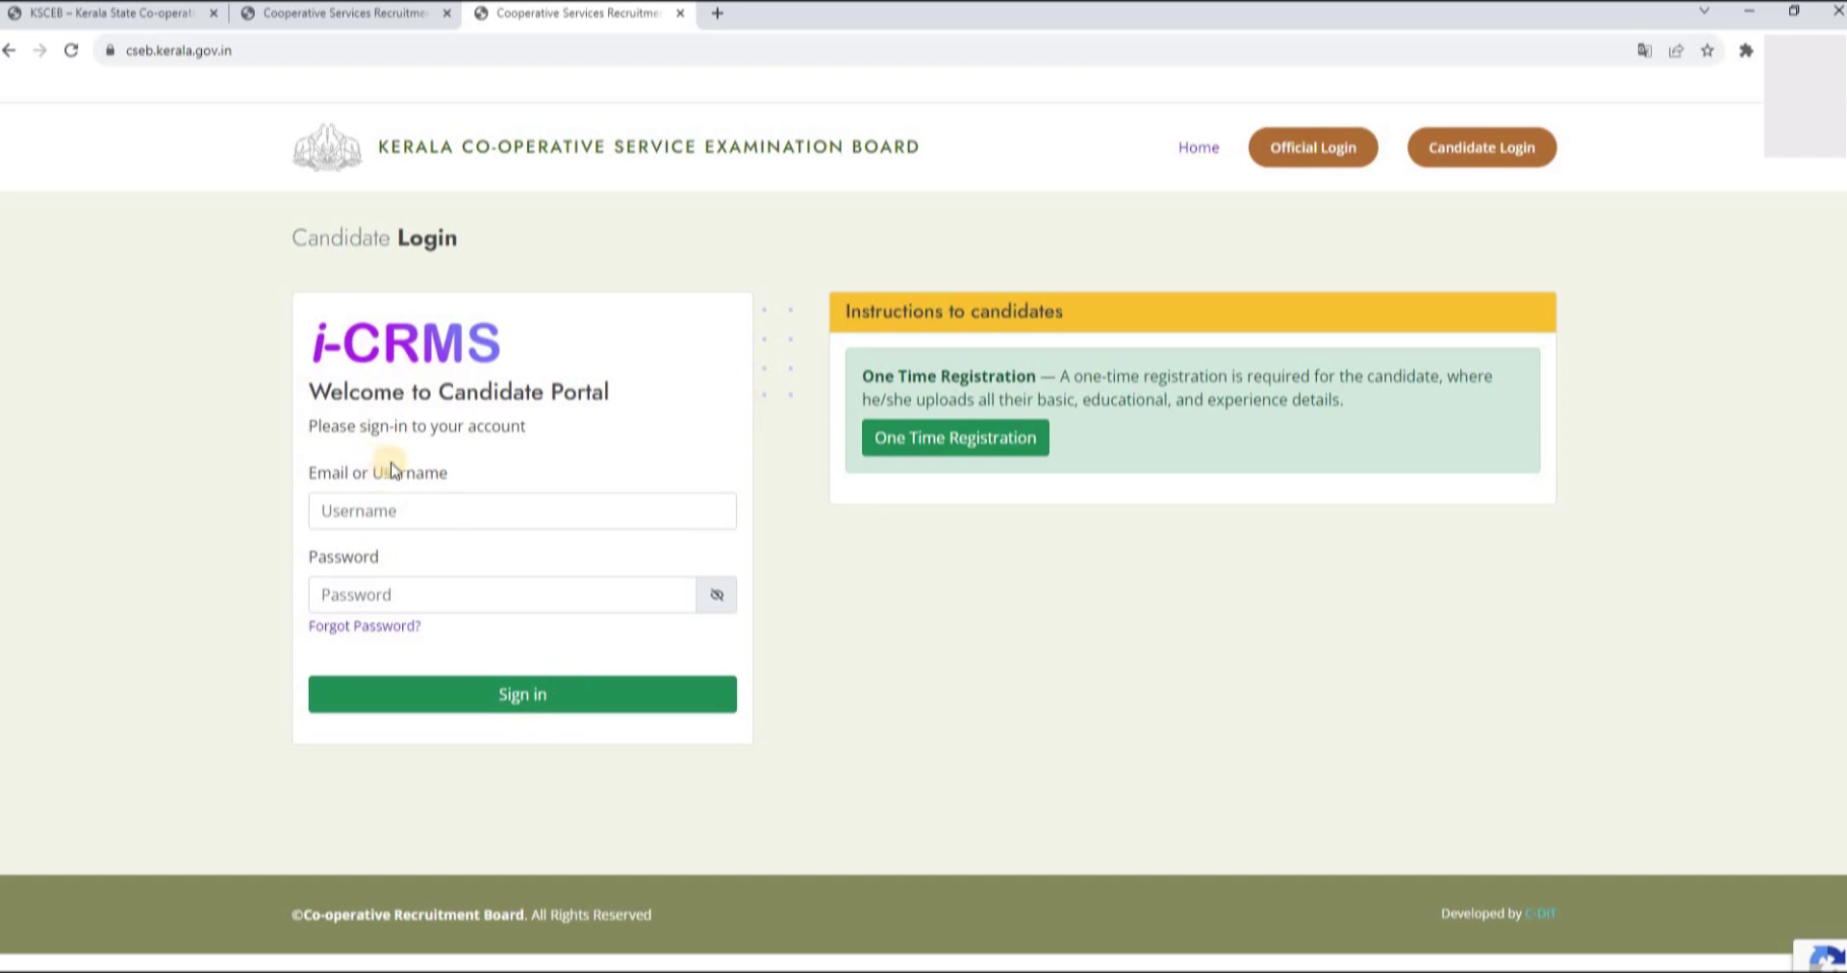
left_click(903, 440)
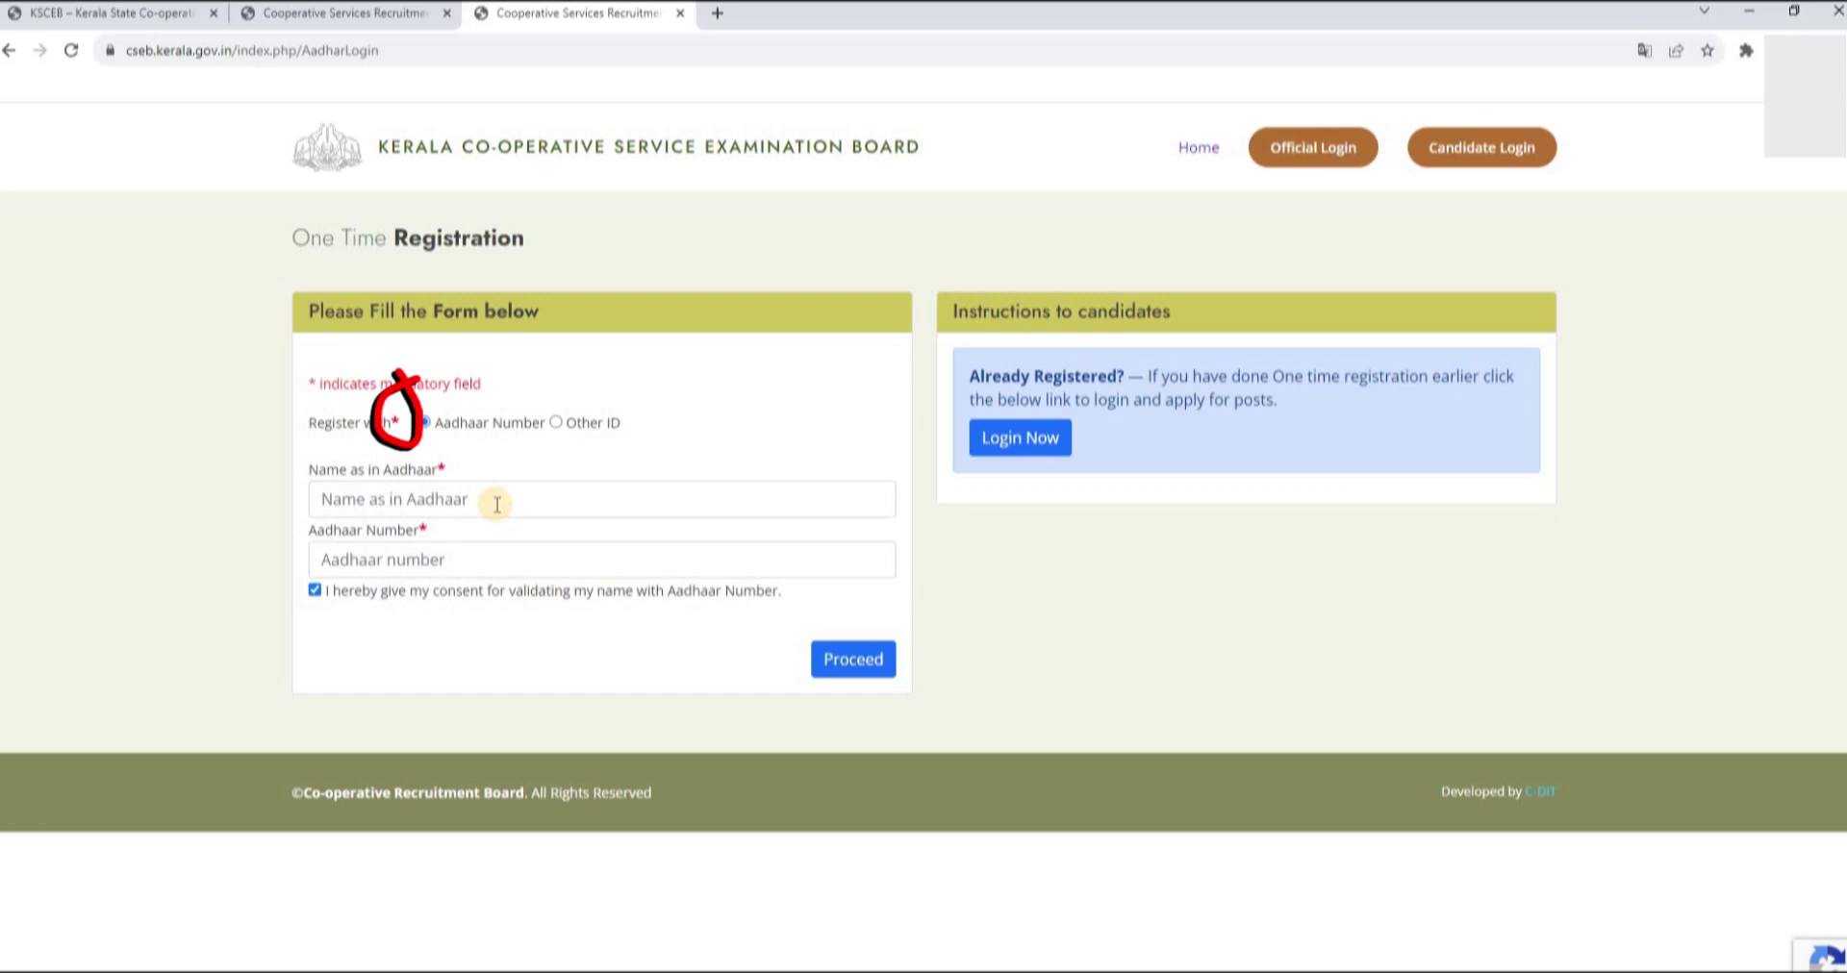
left_click(555, 423)
left_click(405, 497)
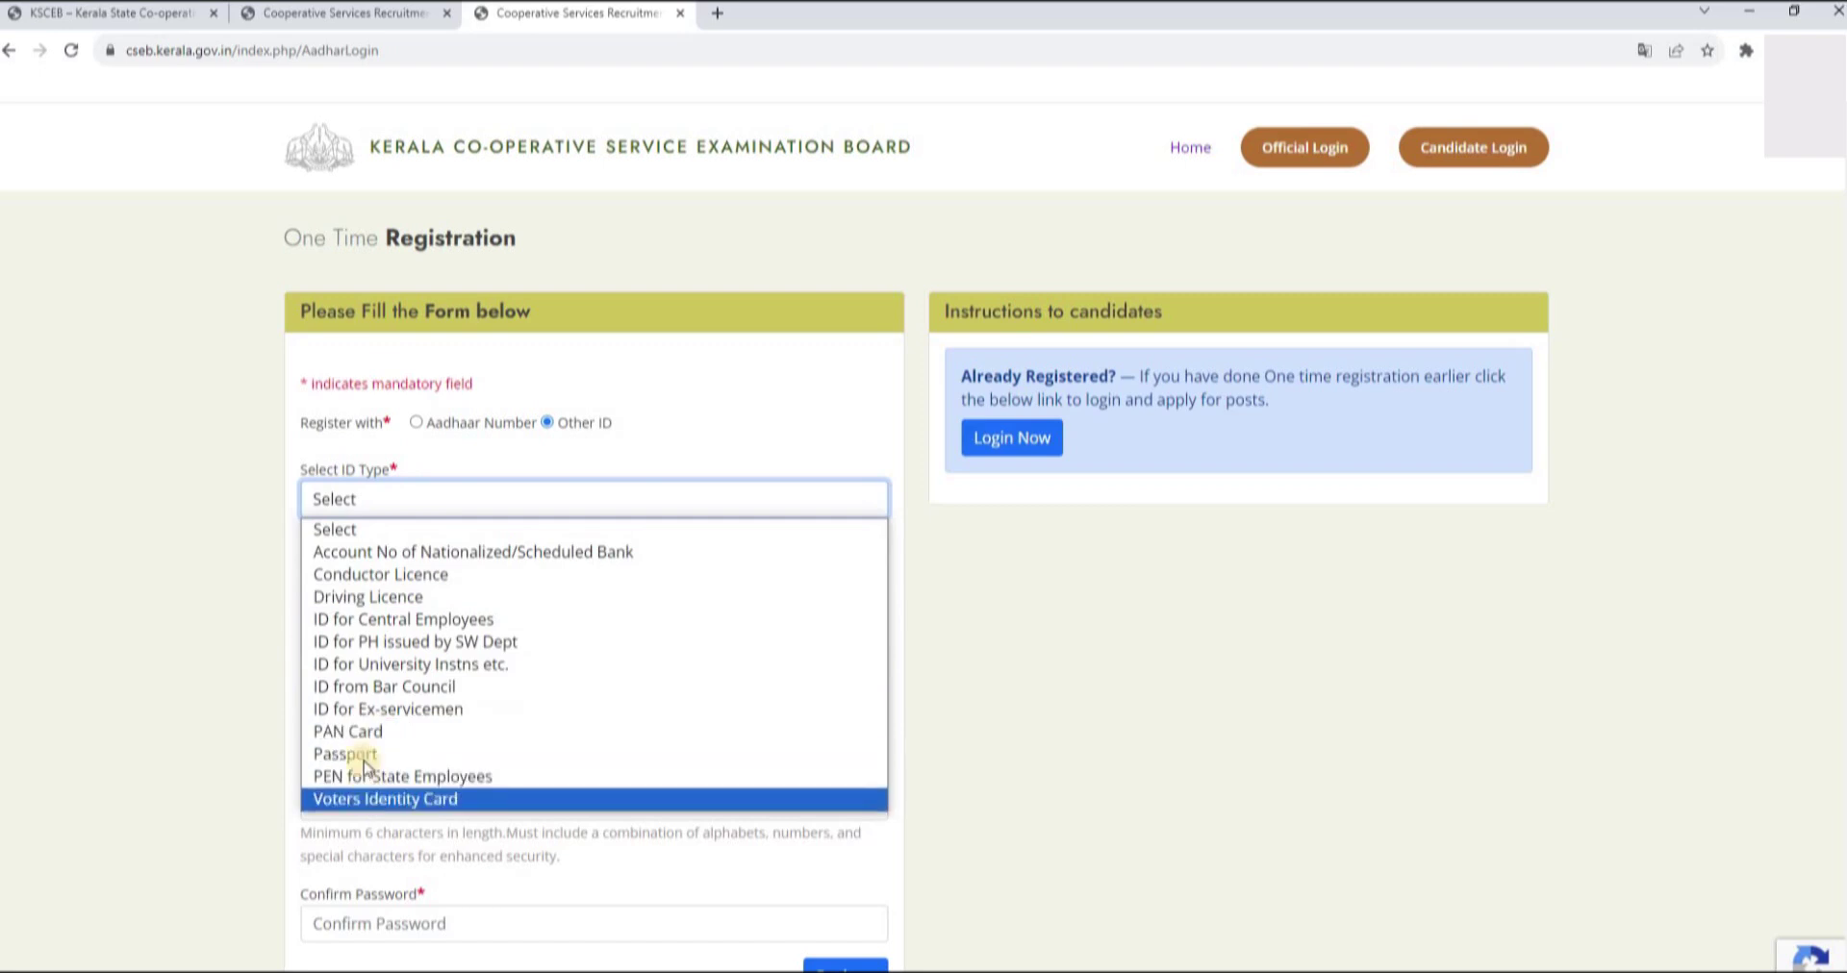
left_click(338, 599)
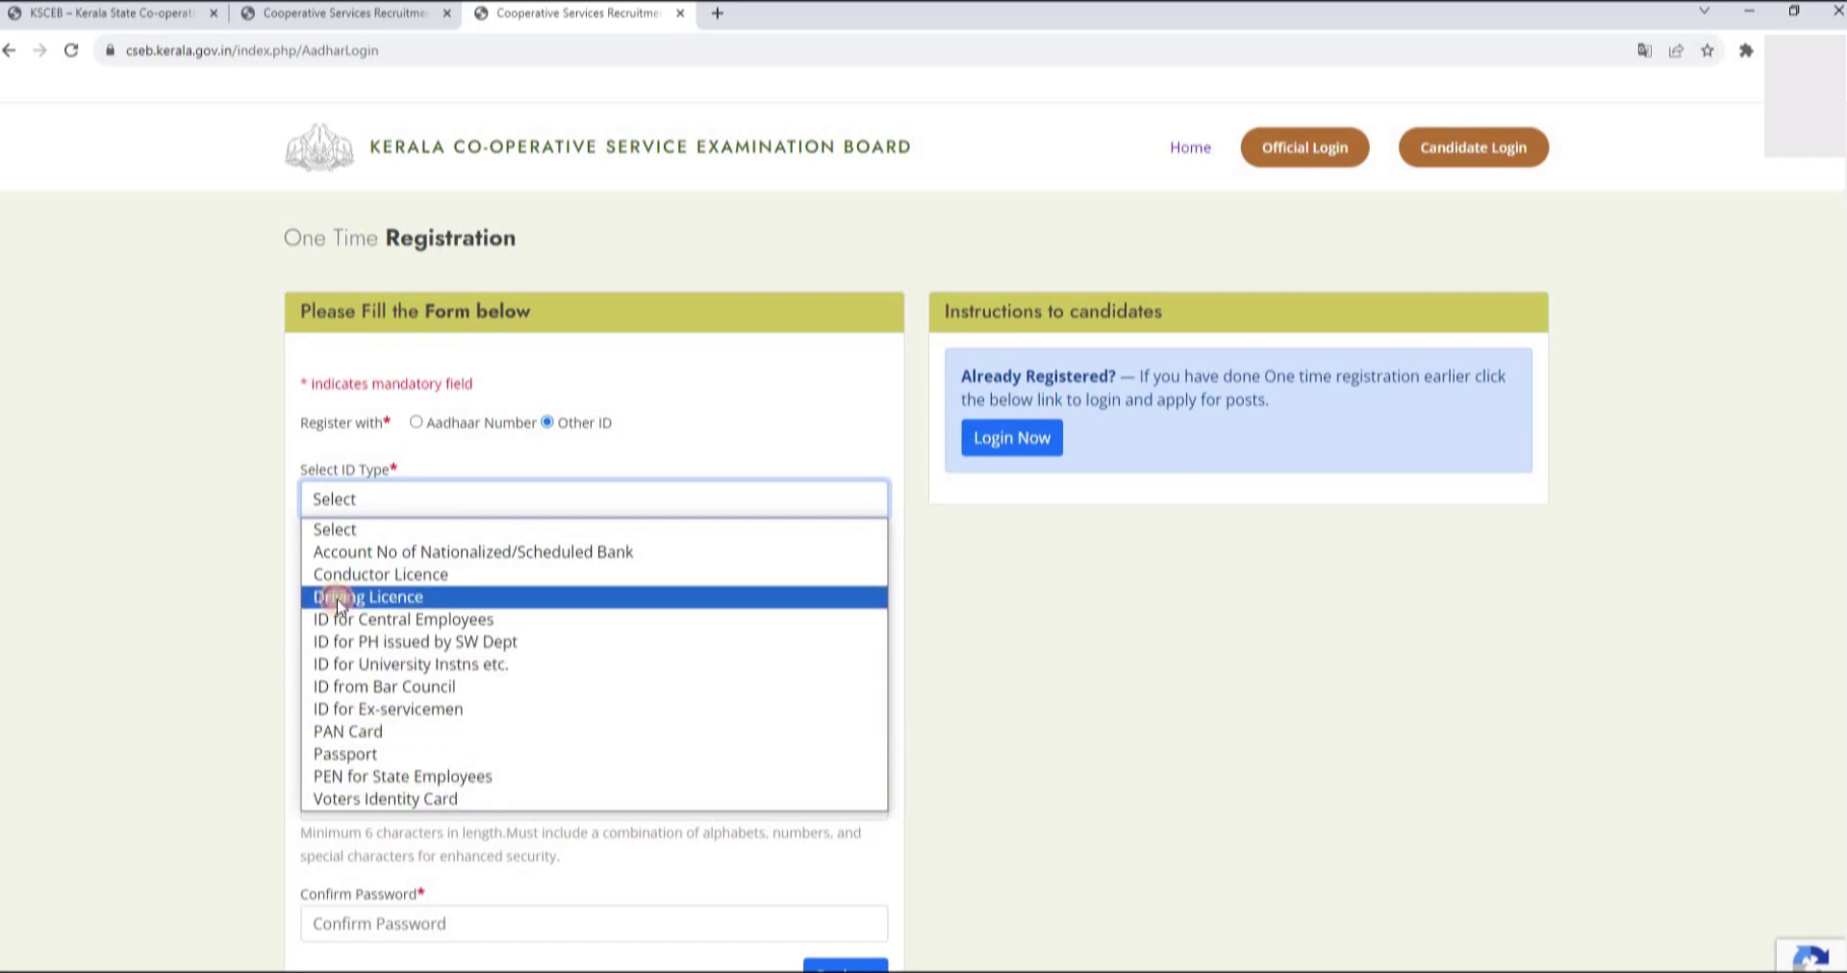
left_click(402, 503)
left_click(402, 499)
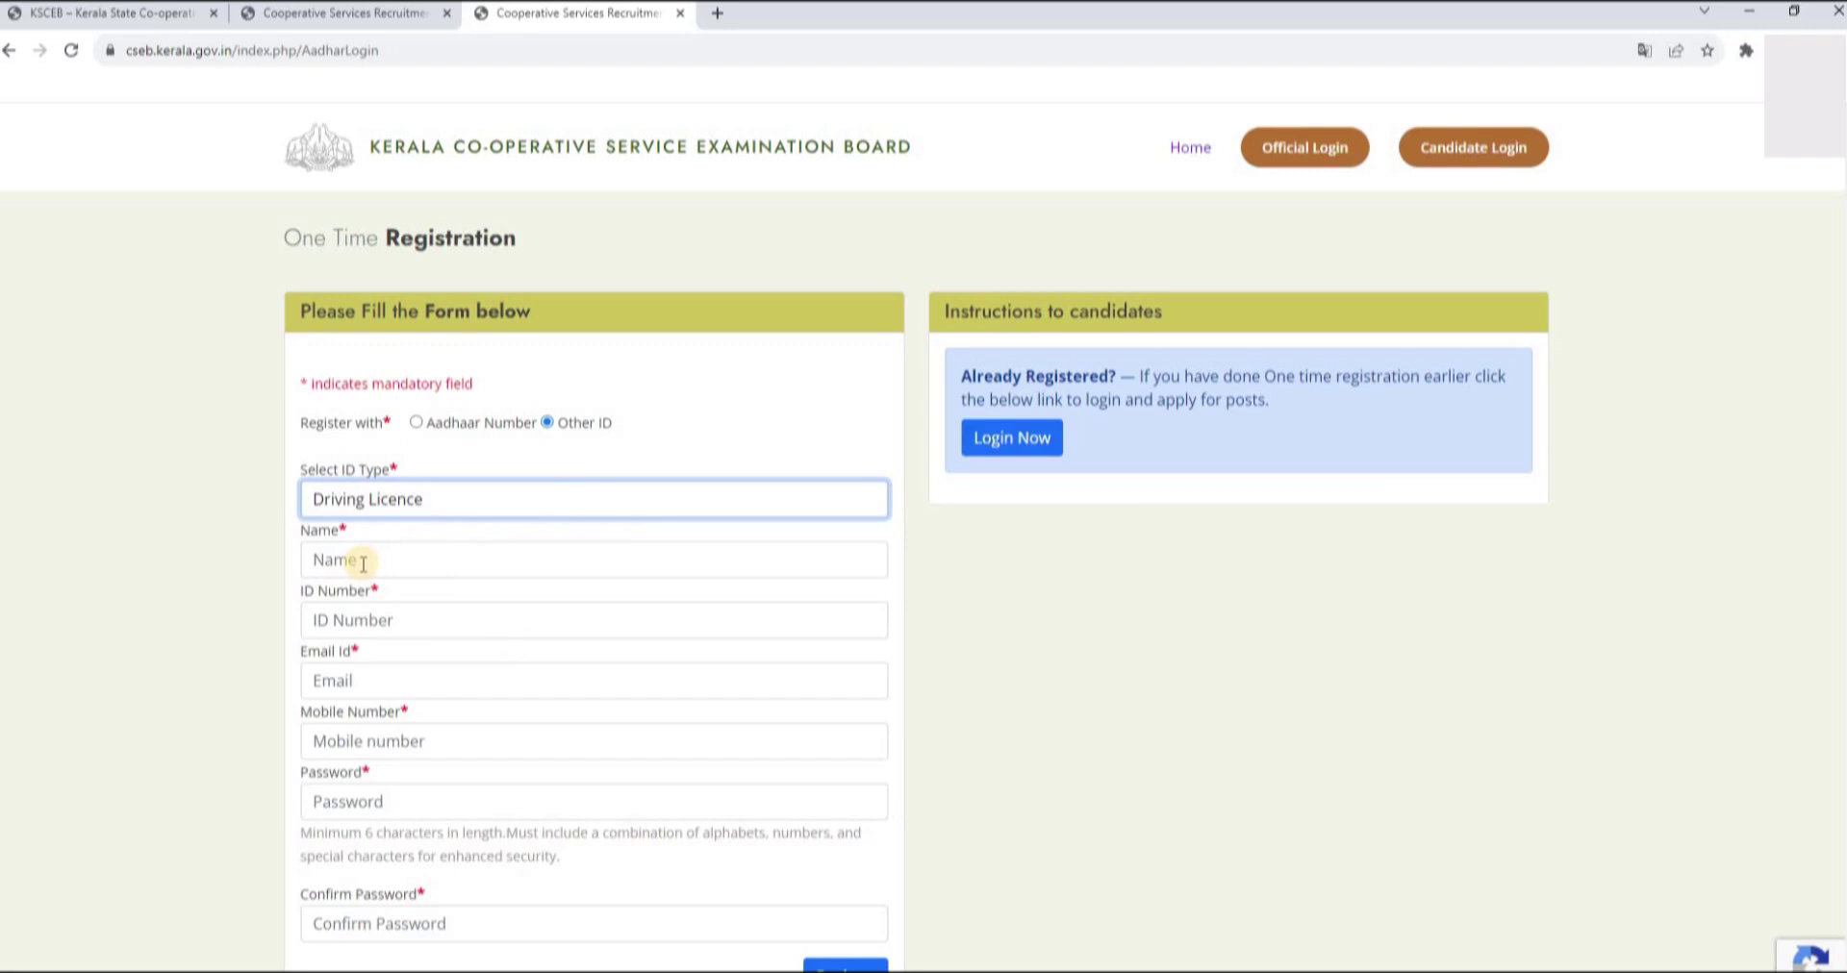
left_click(381, 622)
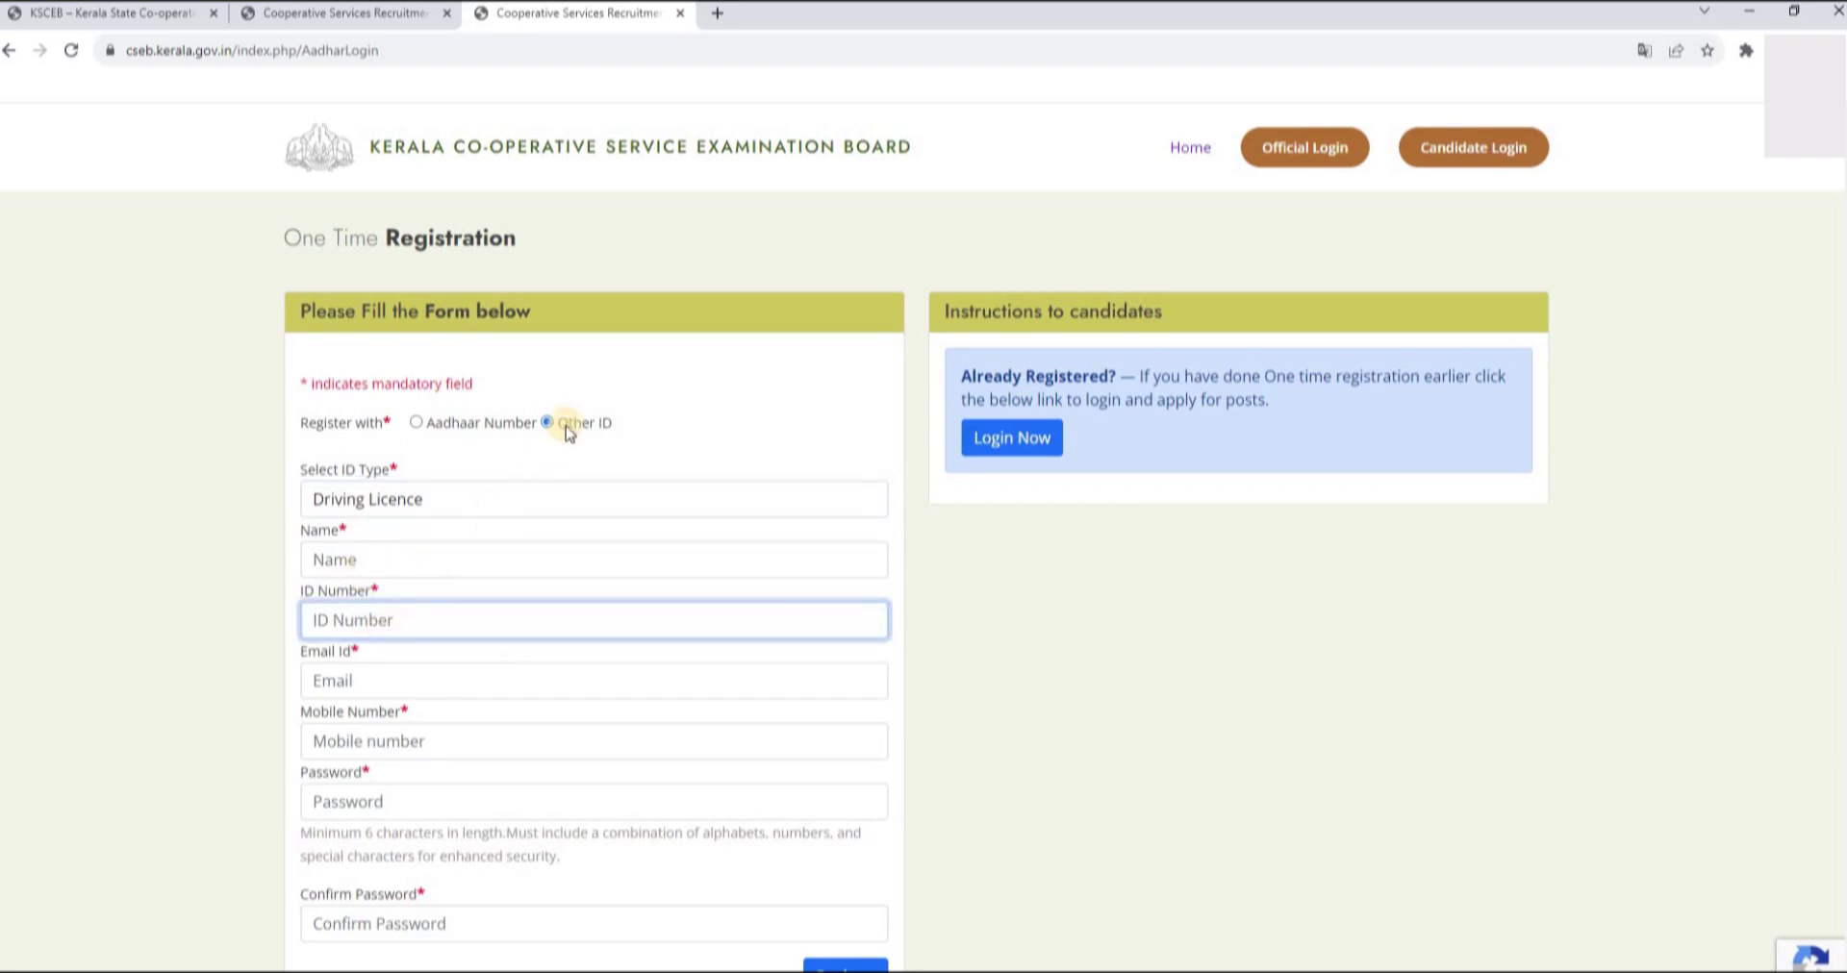
left_click(418, 422)
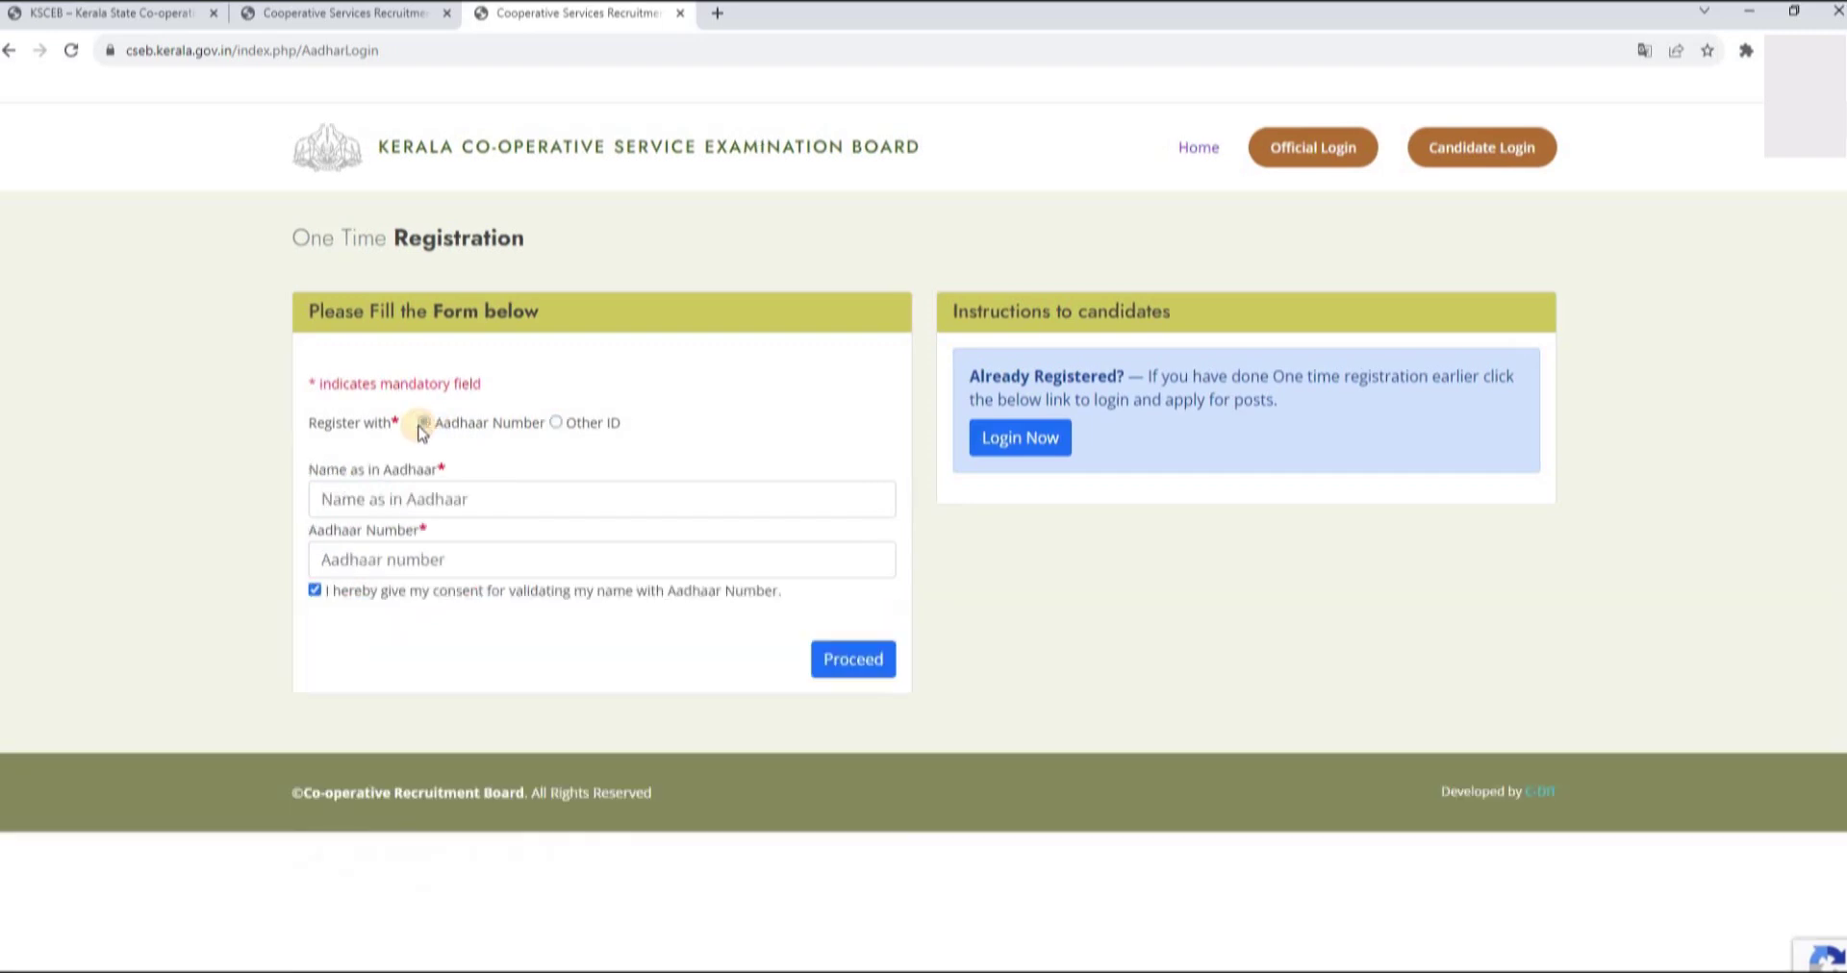
left_click(377, 504)
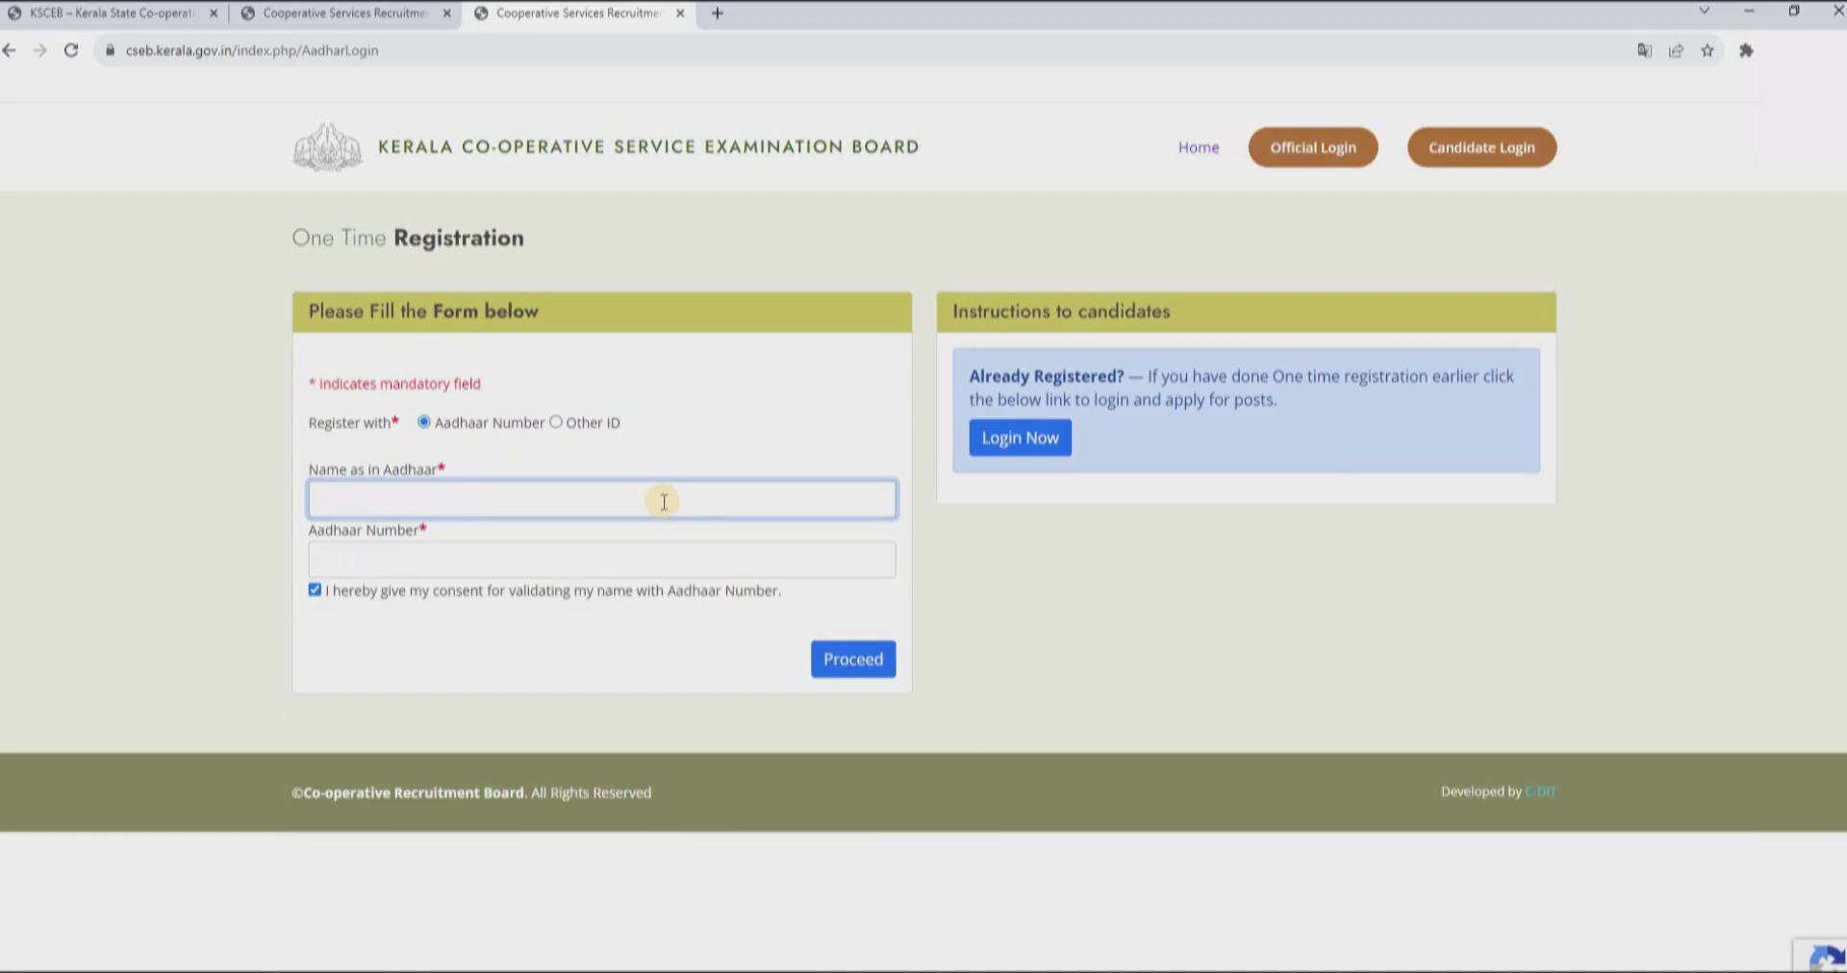
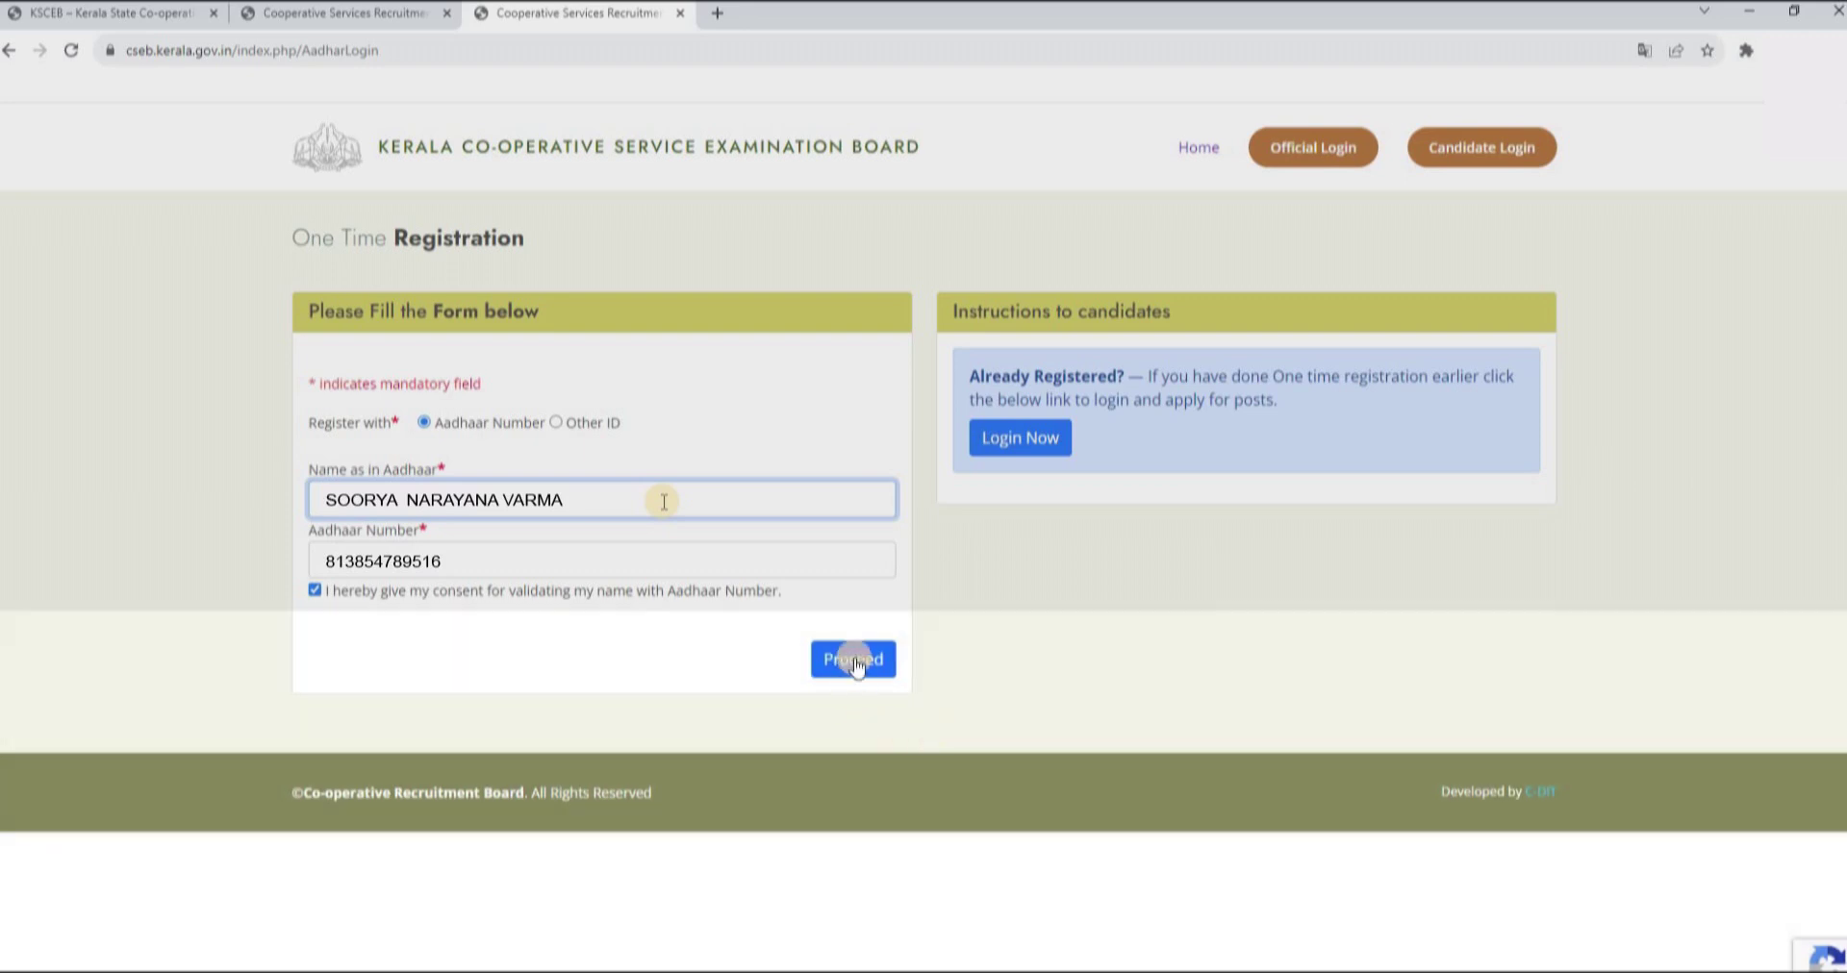
- Enter the candidate's name as in Aadhaar and the Aadhaar number, then proceed
left_click(854, 659)
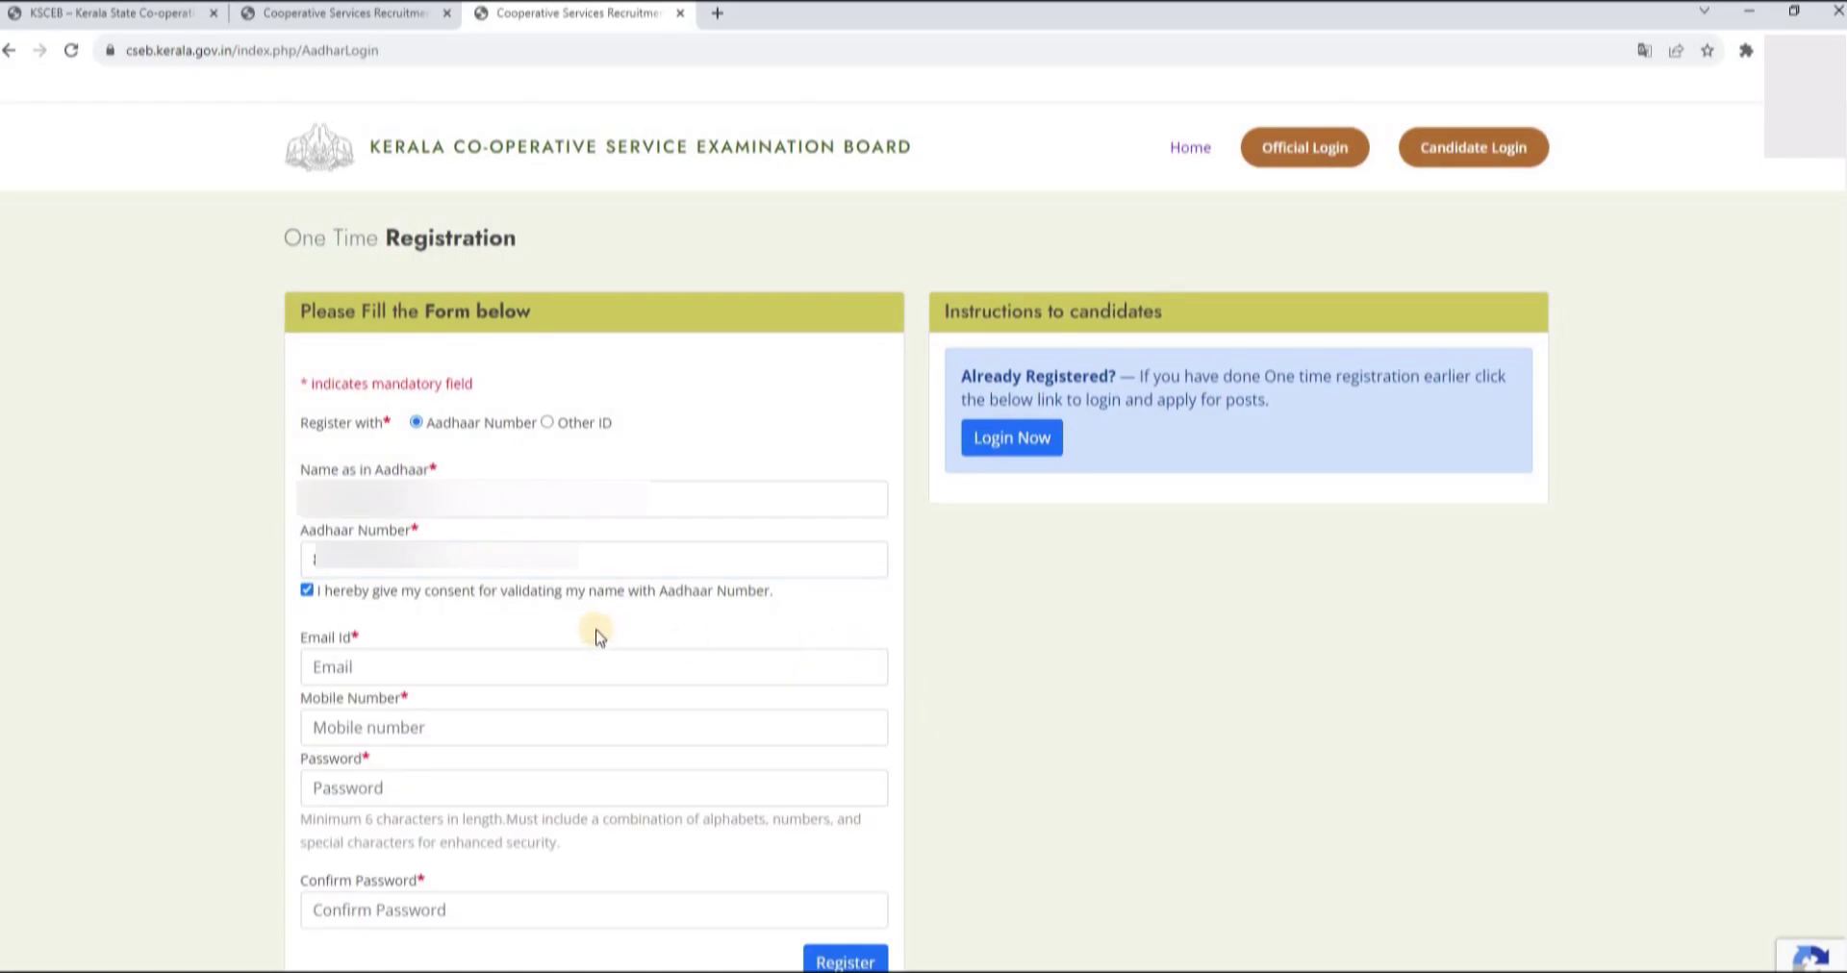
- Paste the candidate's e-mail and mobile number, set the account password, and register
scroll(597, 637, "down", 1)
left_click(598, 544)
key("ctrl+v")
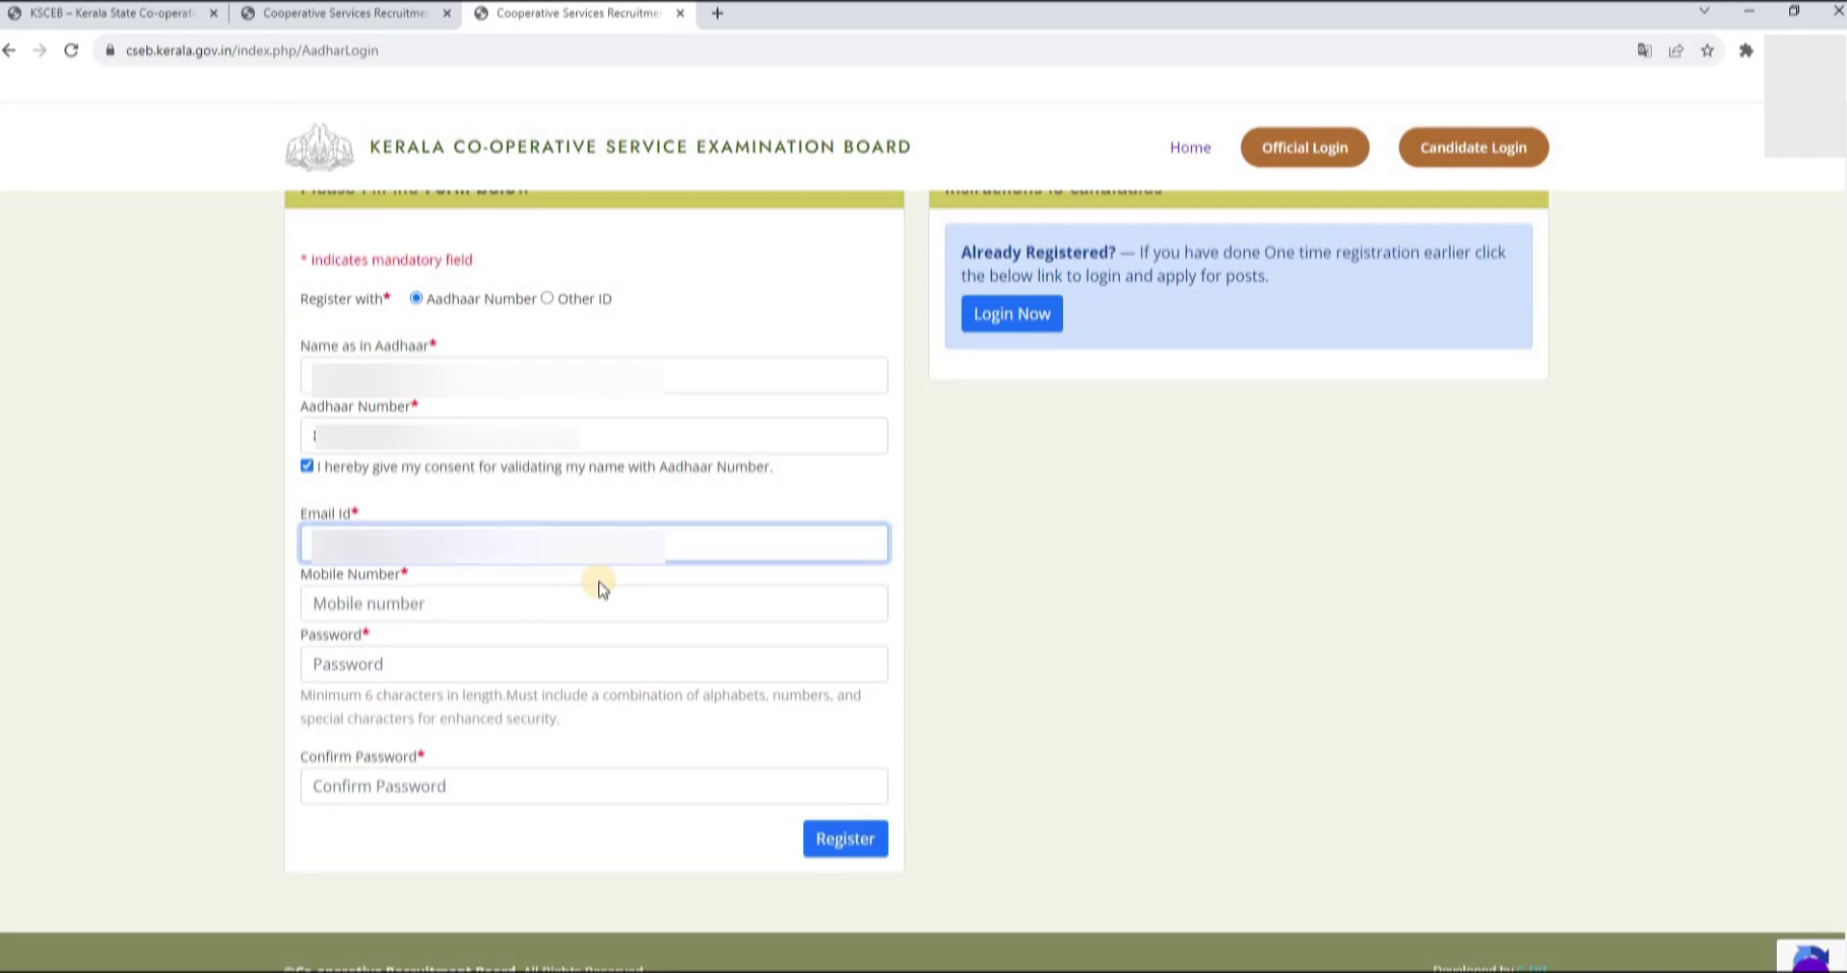
left_click(428, 603)
key("ctrl+v")
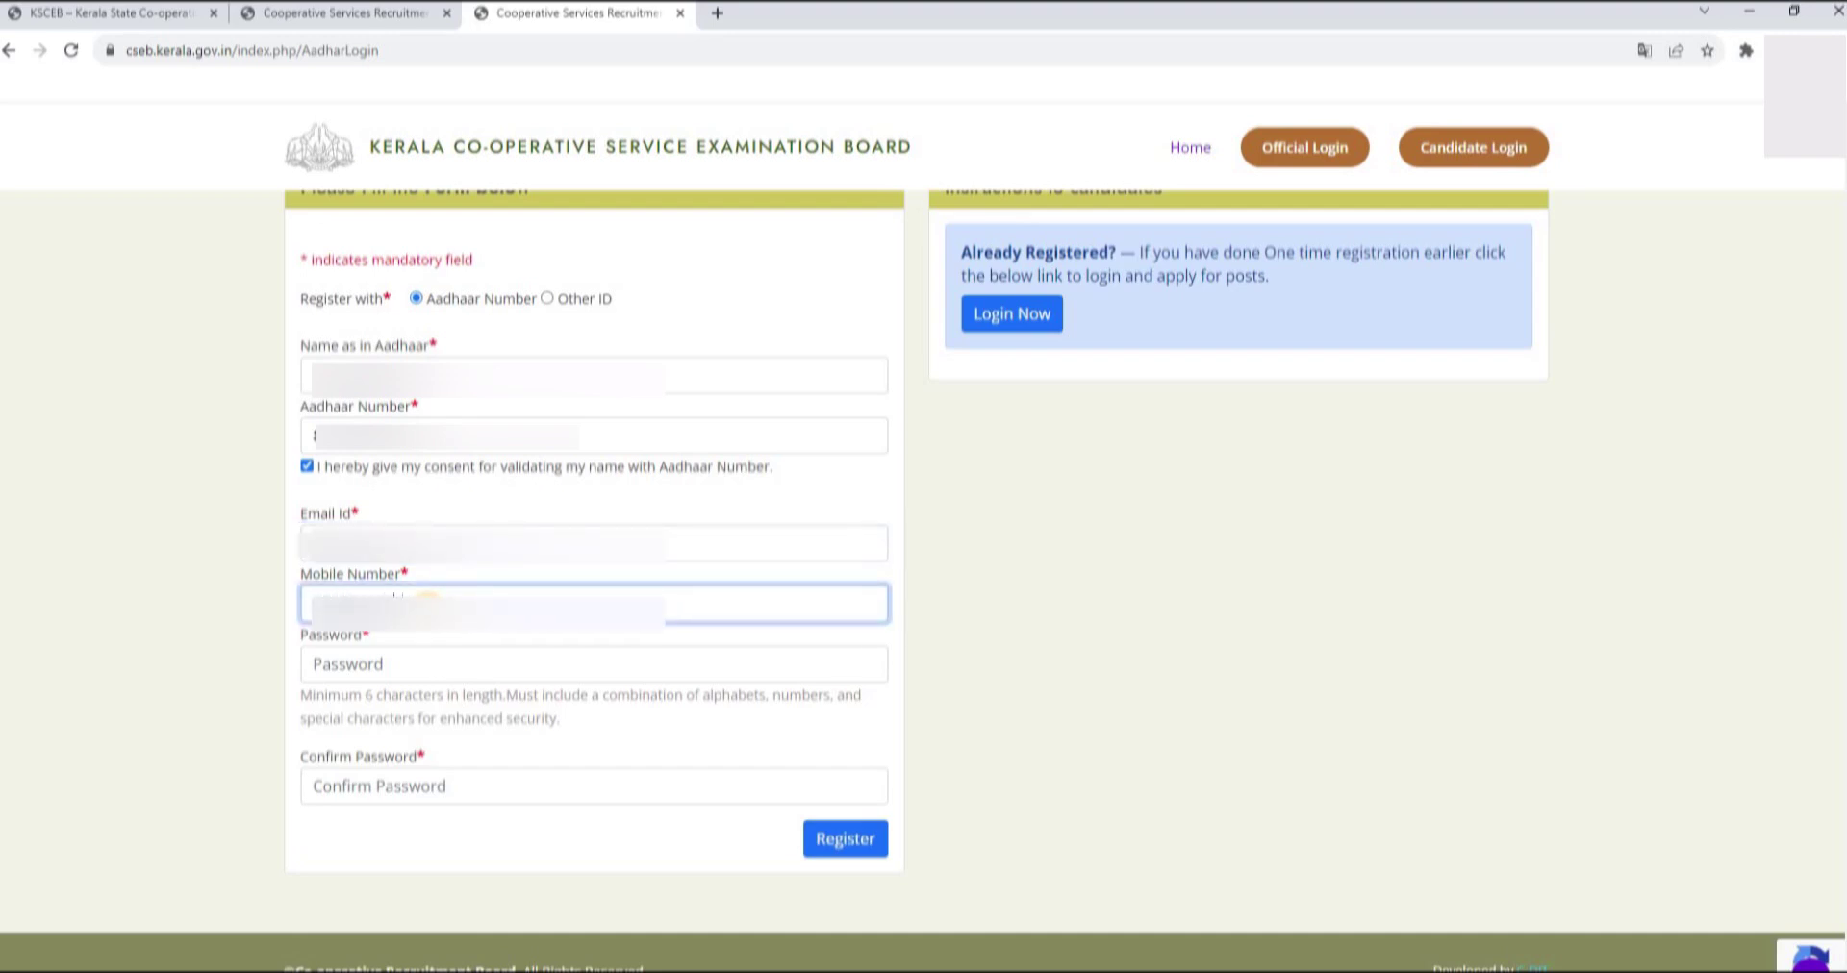
left_click(388, 663)
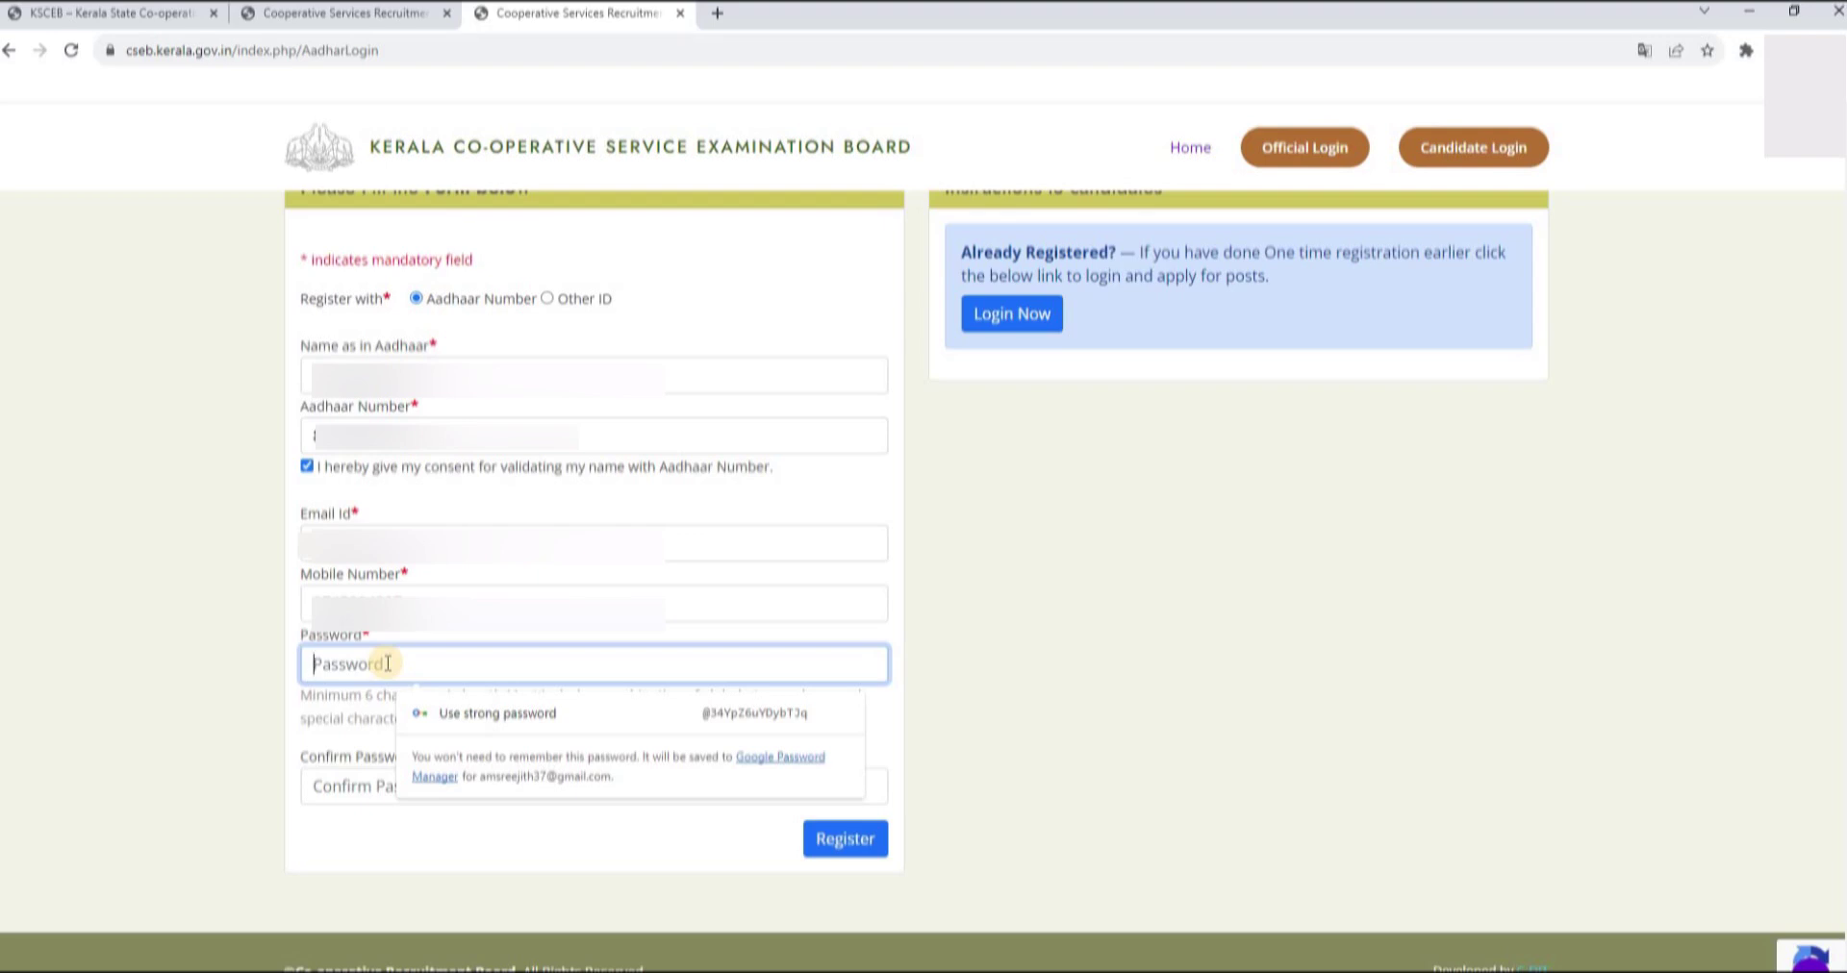
type("••")
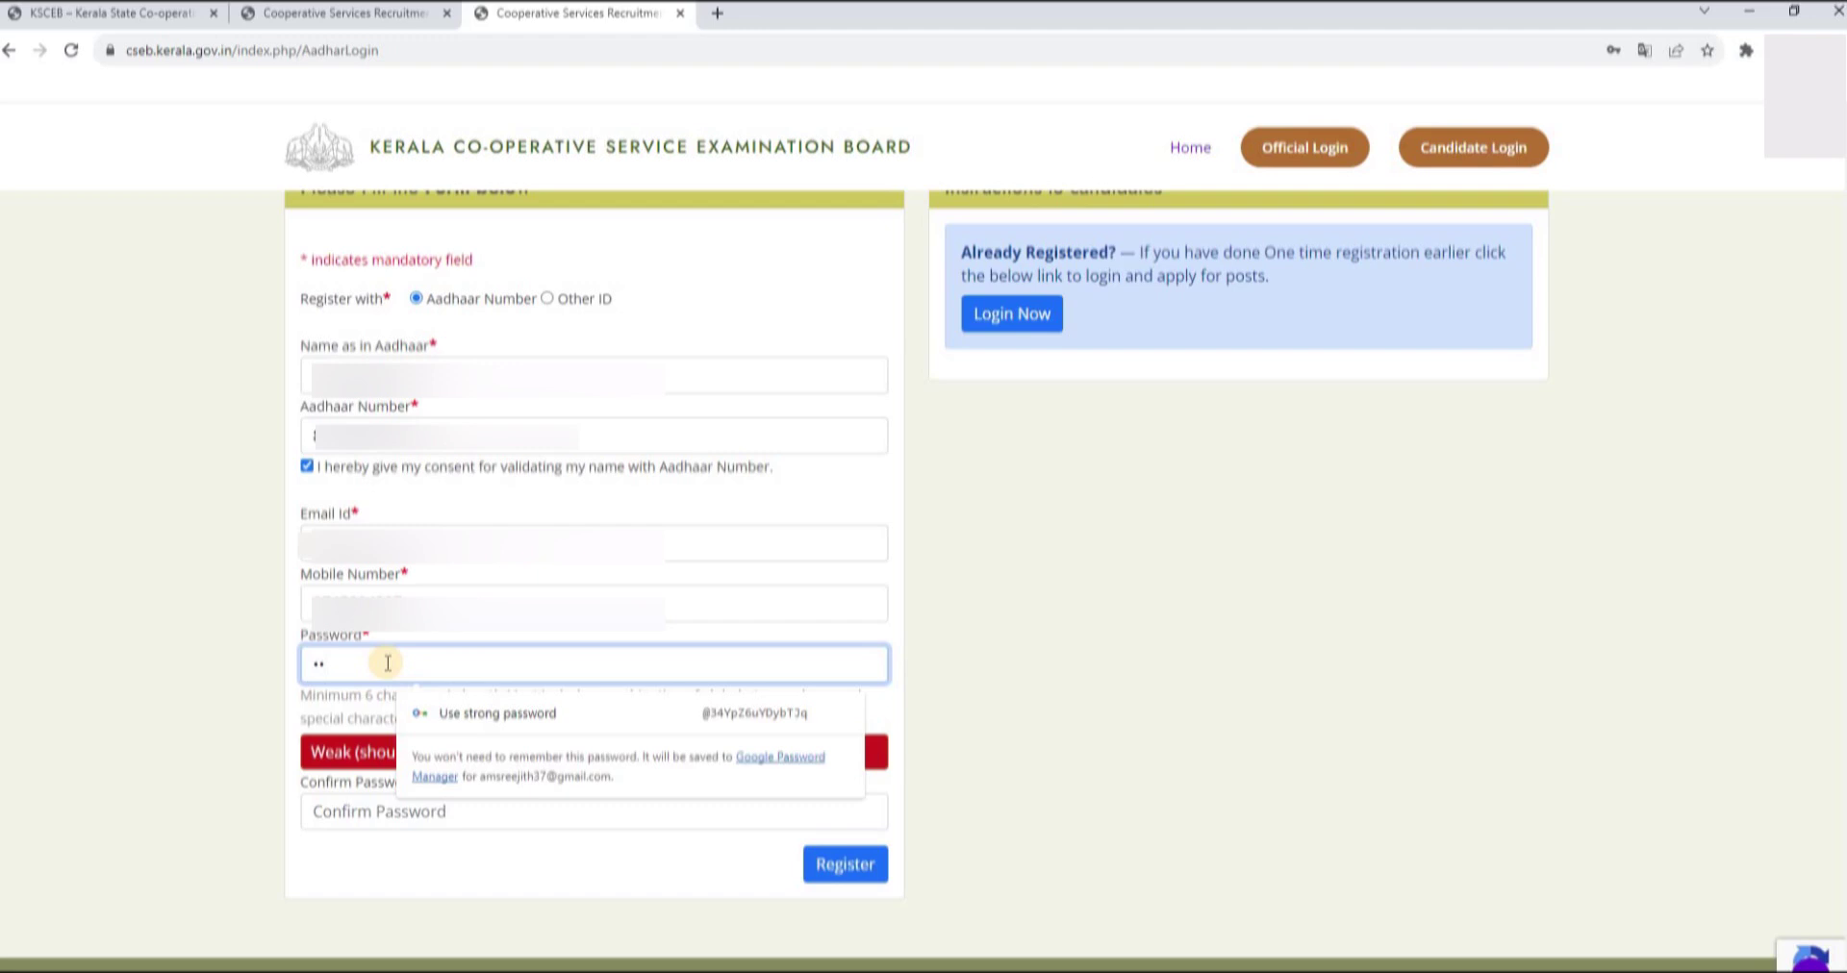
left_click(835, 841)
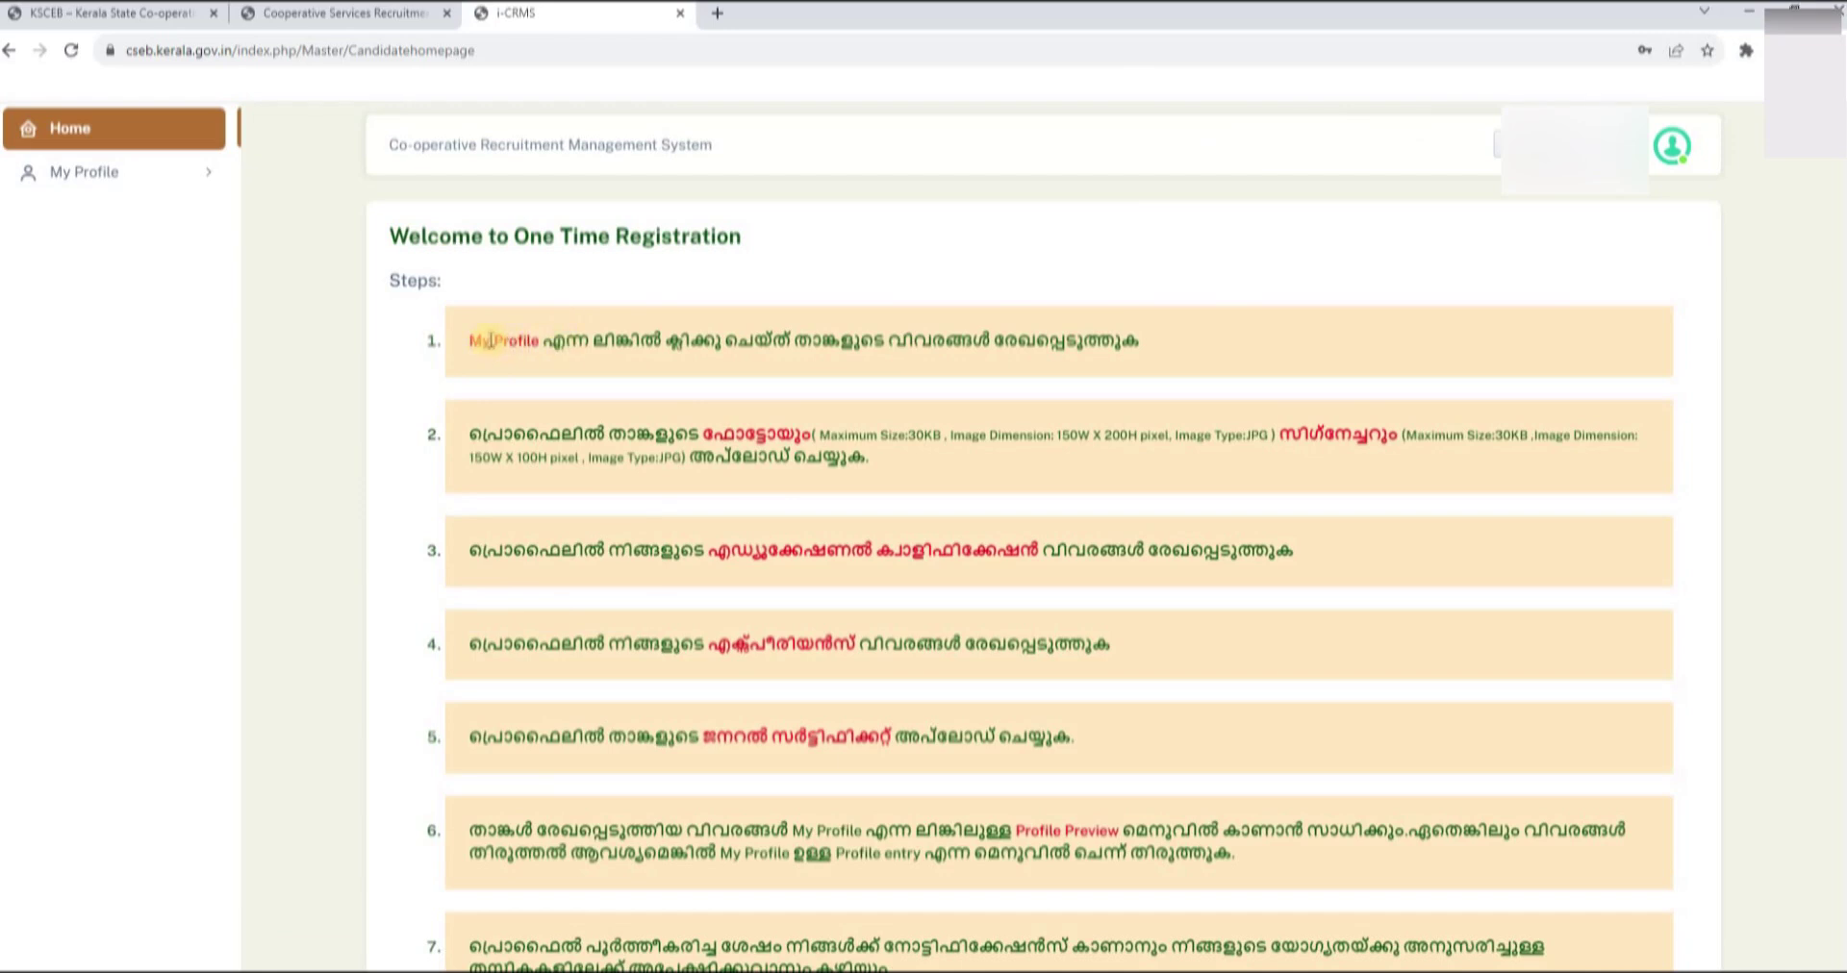
- Expand My Profile in the sidebar to show Profile Entry and Profile Preview
left_click(153, 171)
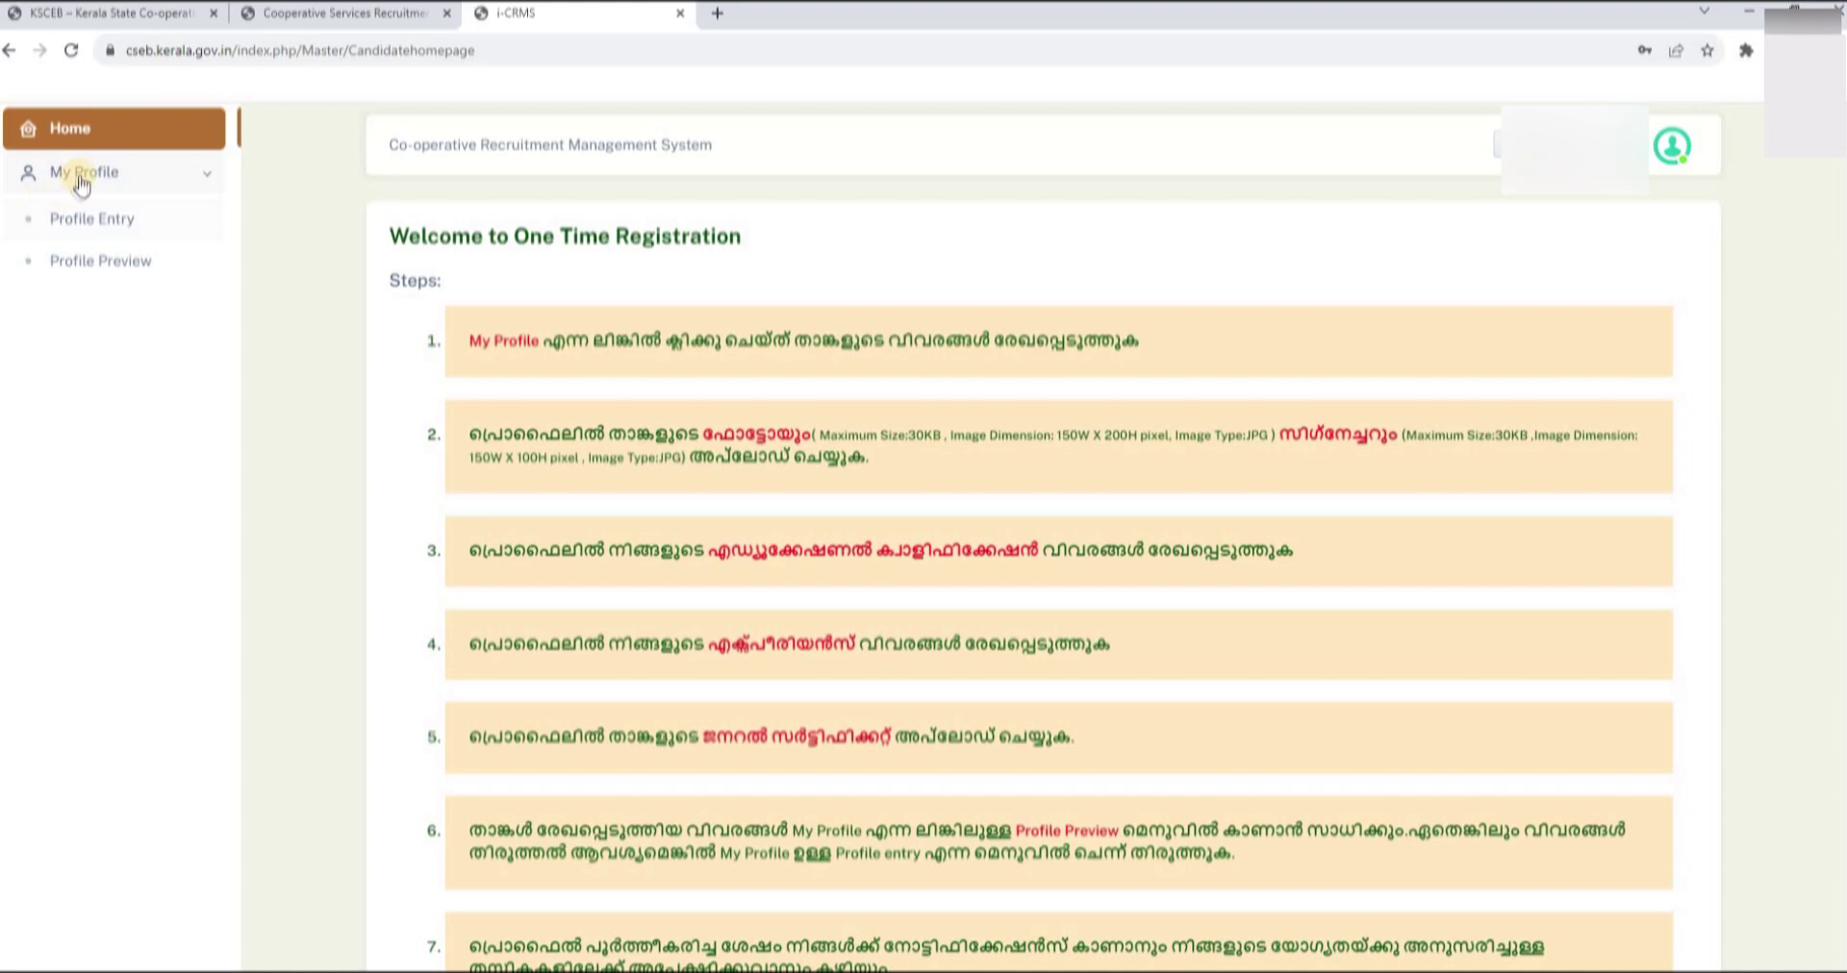
- Open Profile Entry, select the Malayalam name field, and open Kuttipencil in a new tab
left_click(79, 177)
left_click(77, 175)
left_click(84, 229)
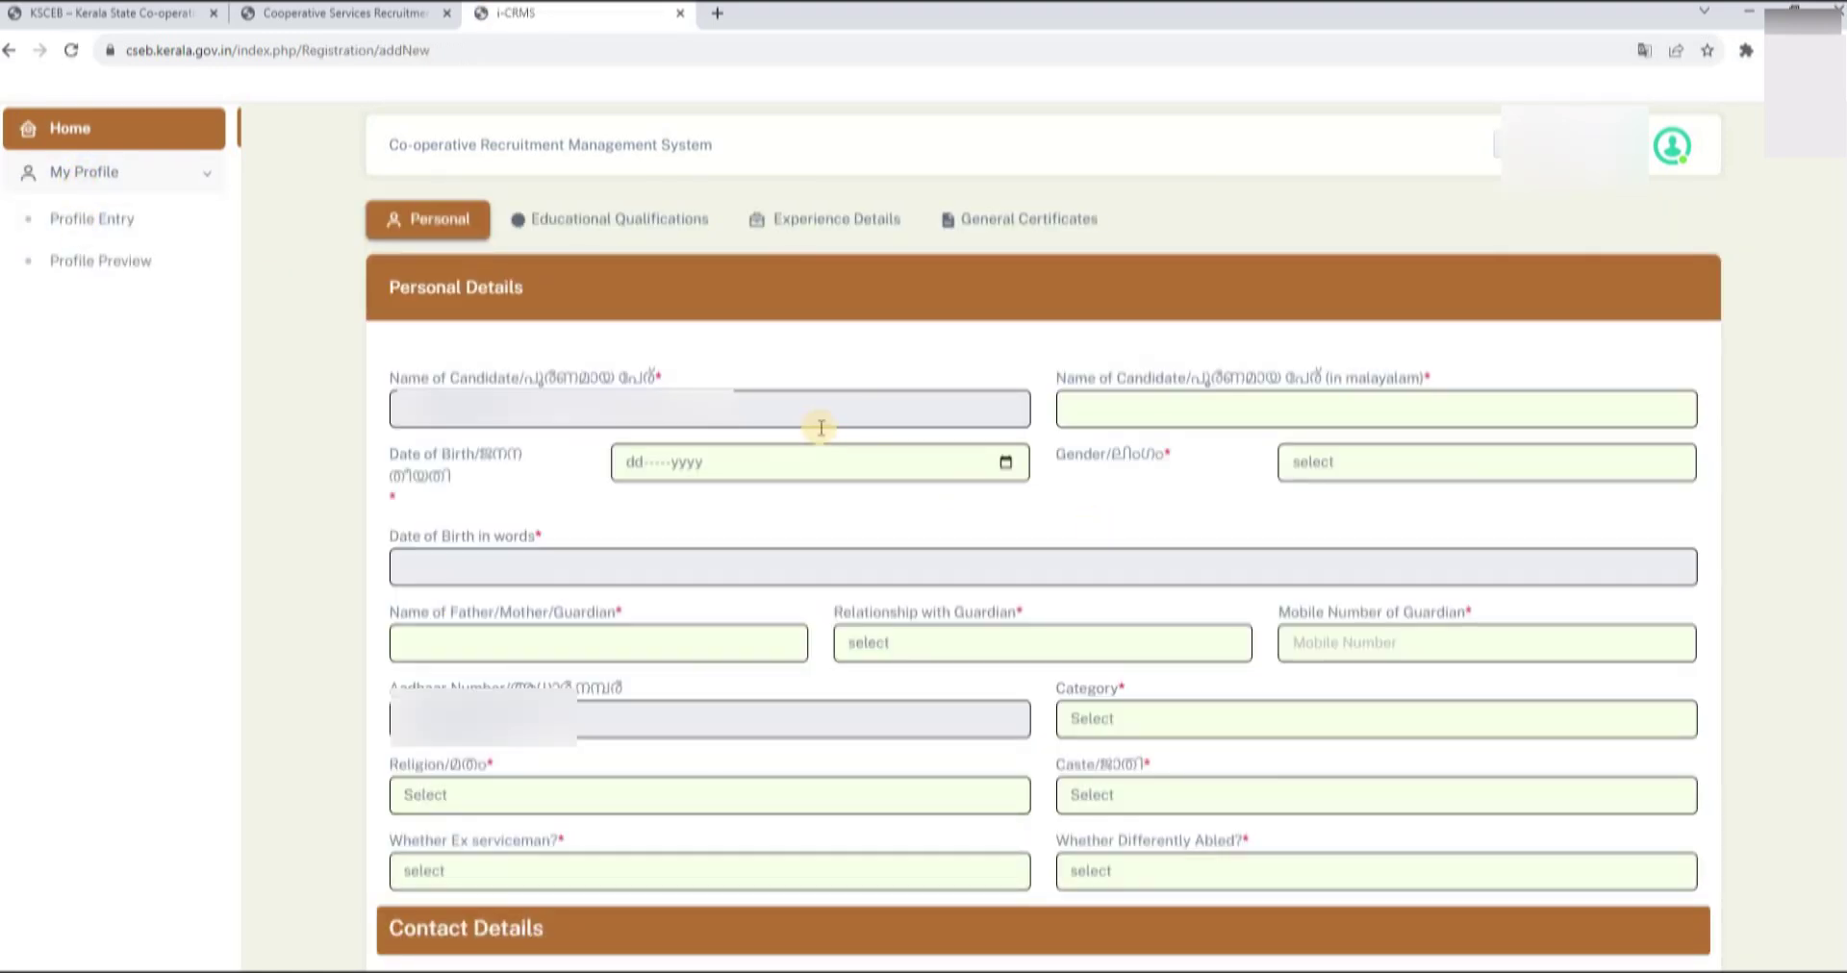
left_click(1287, 409)
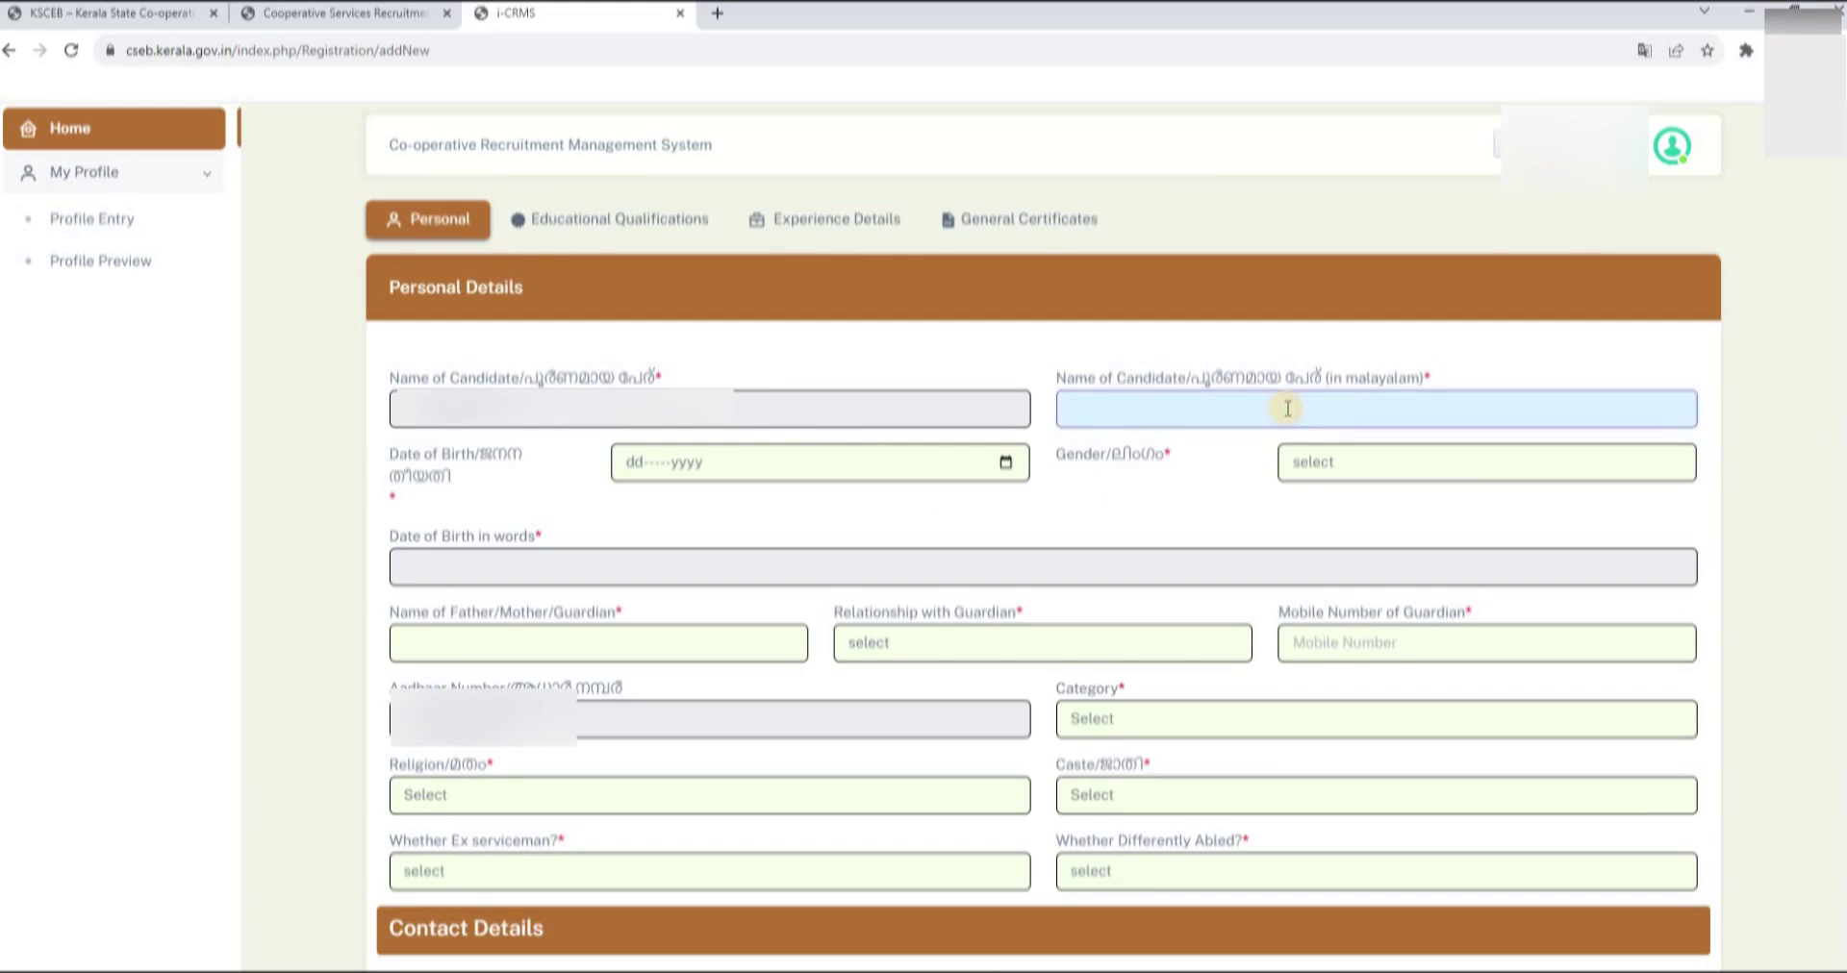
left_click_drag(1058, 378, 1430, 385)
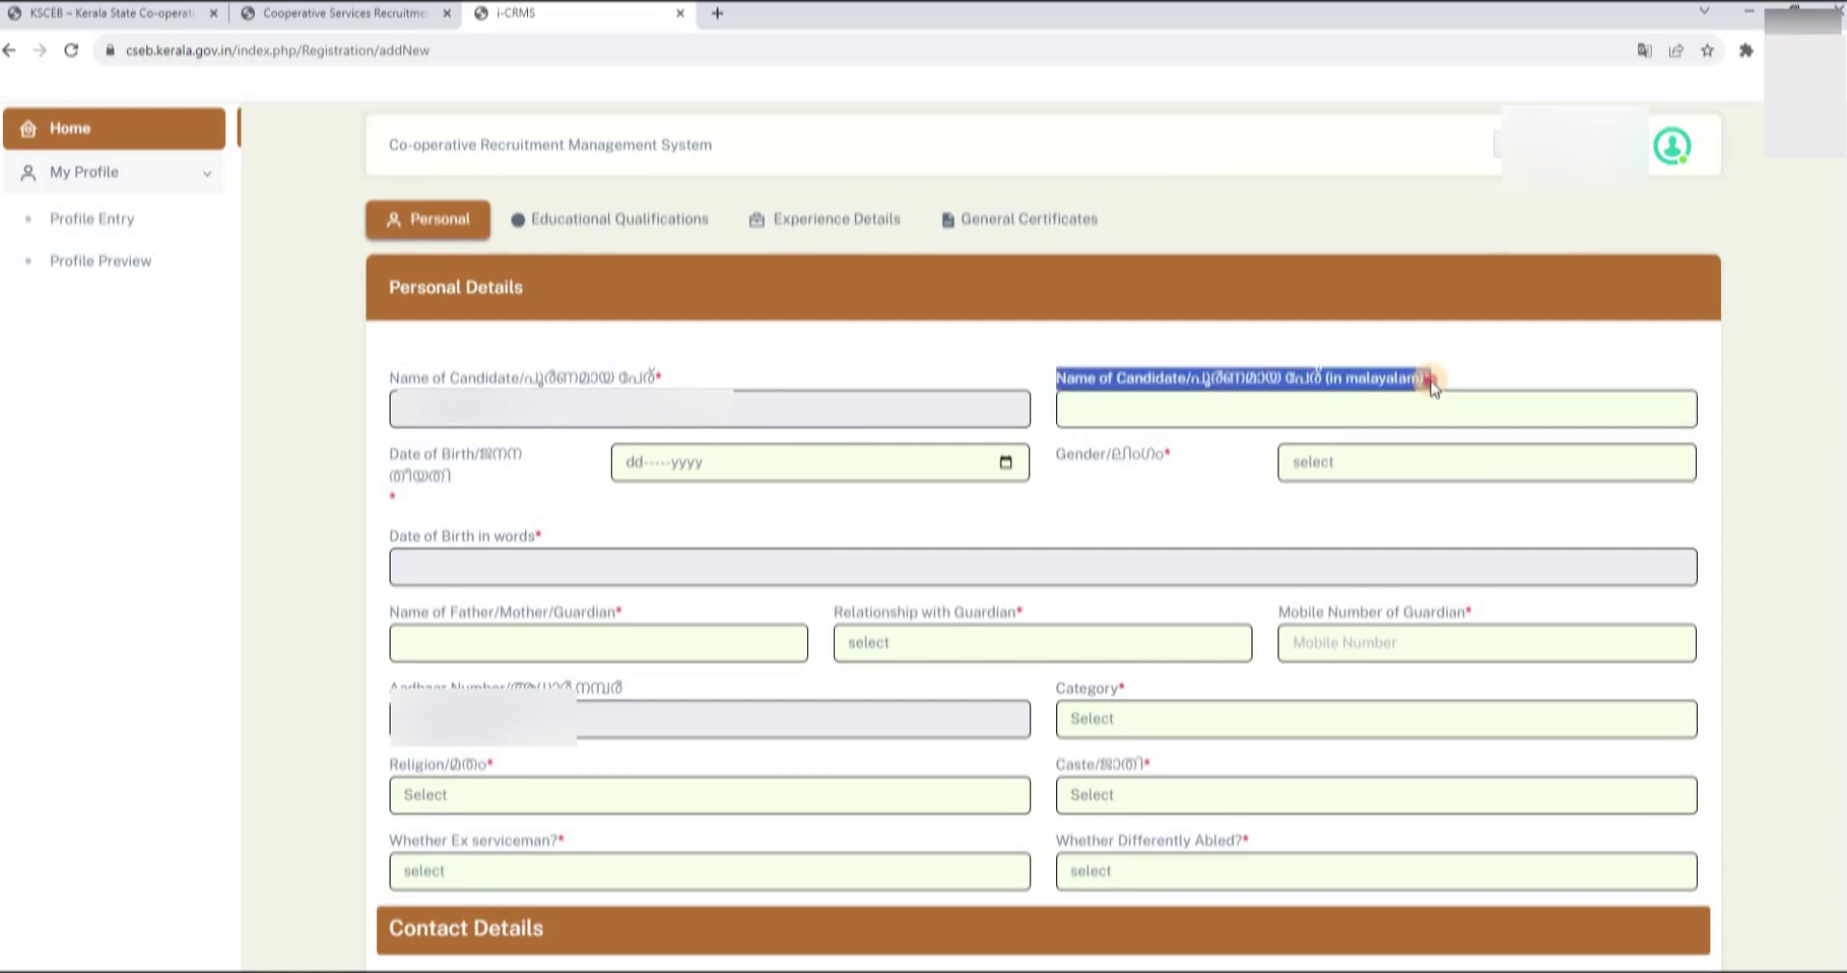
left_click(1194, 412)
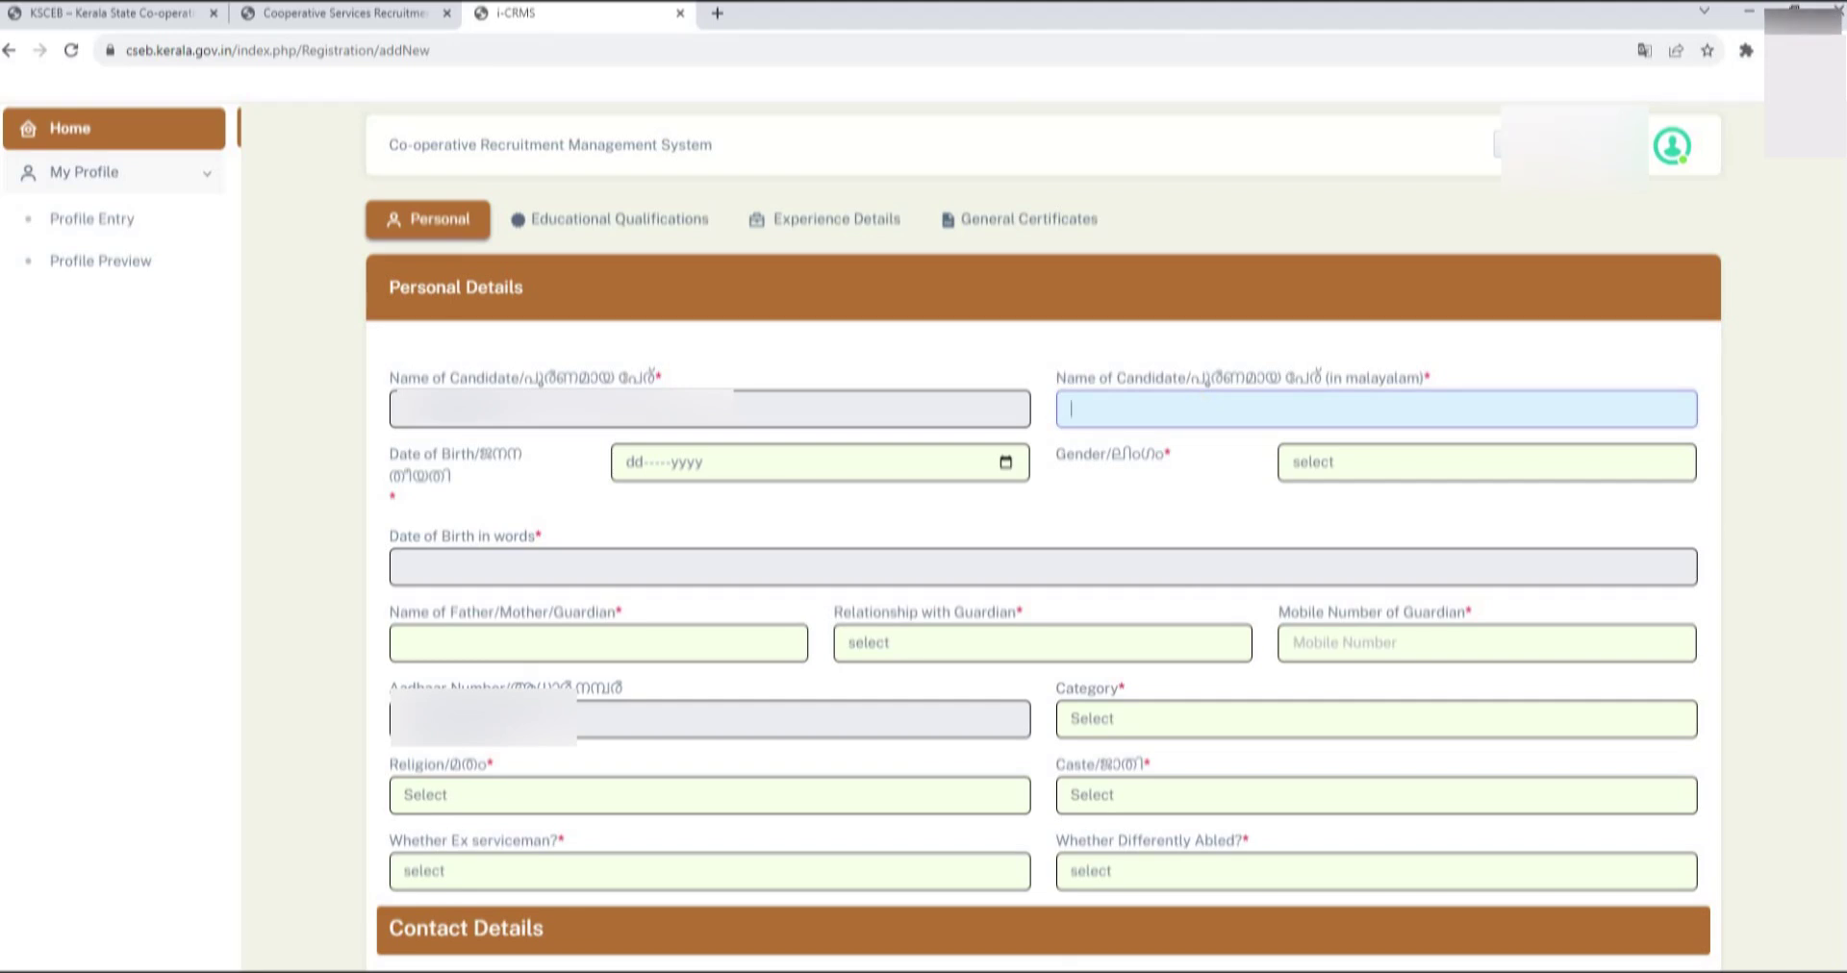
mouse_move(1058, 972)
left_click(717, 13)
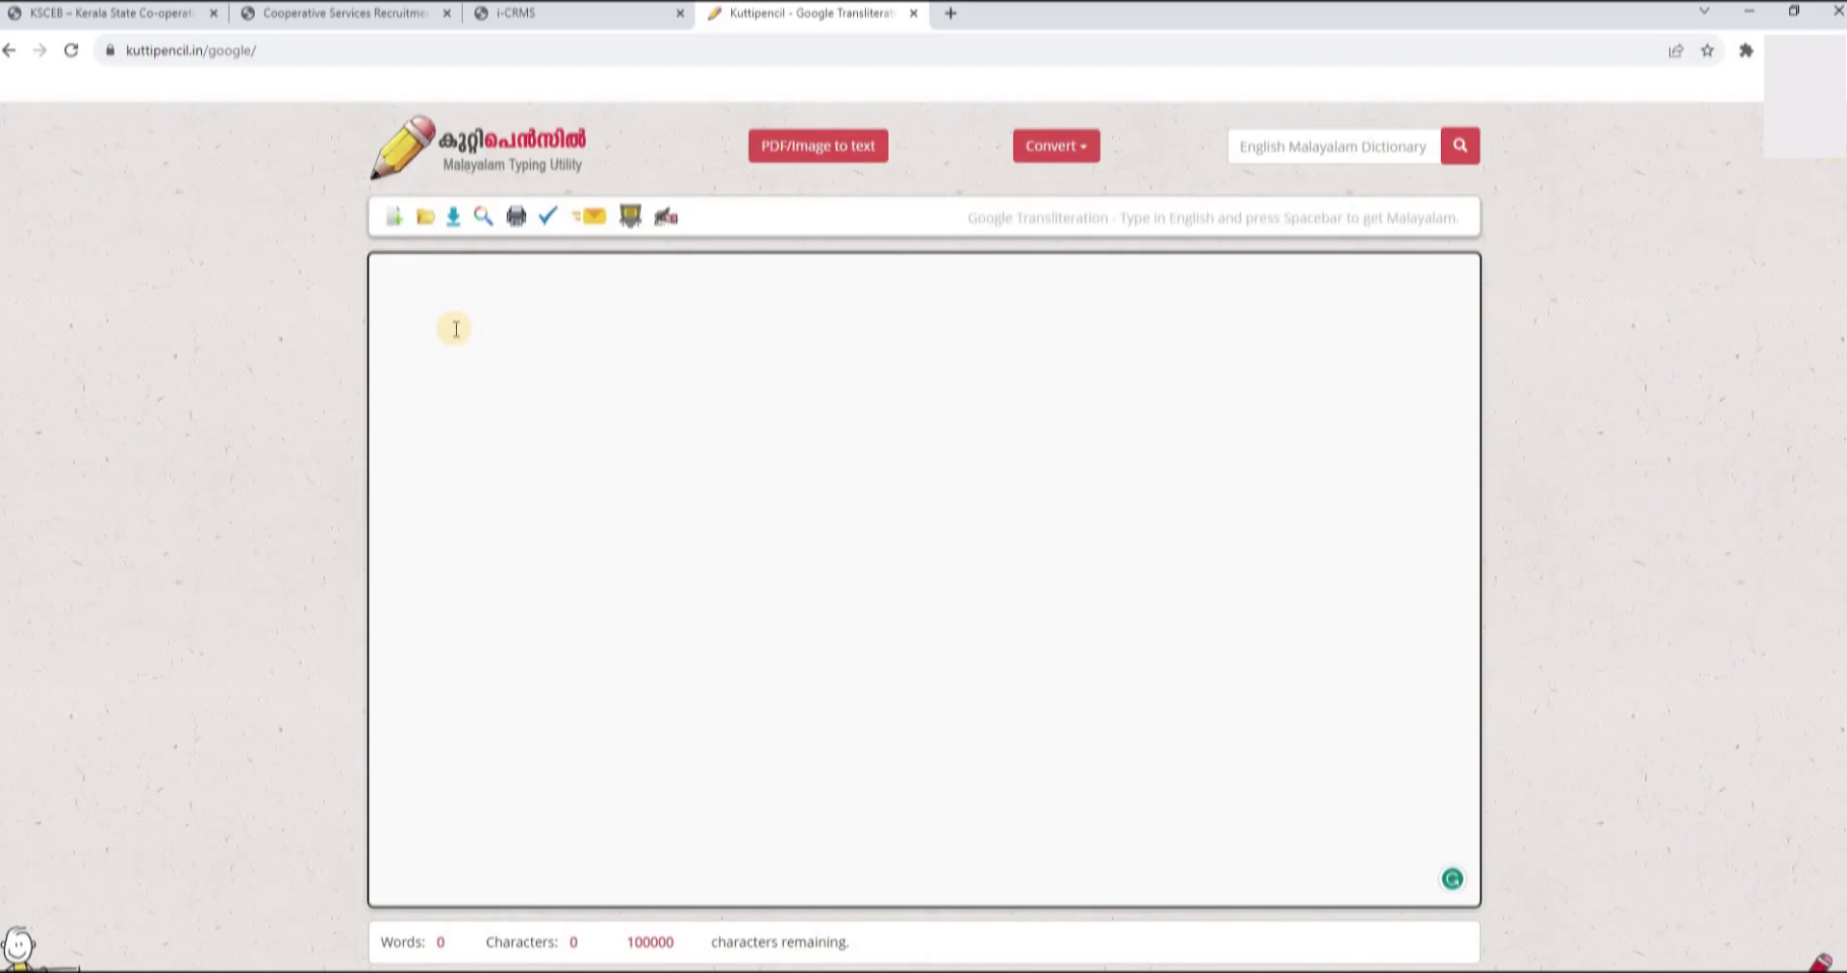
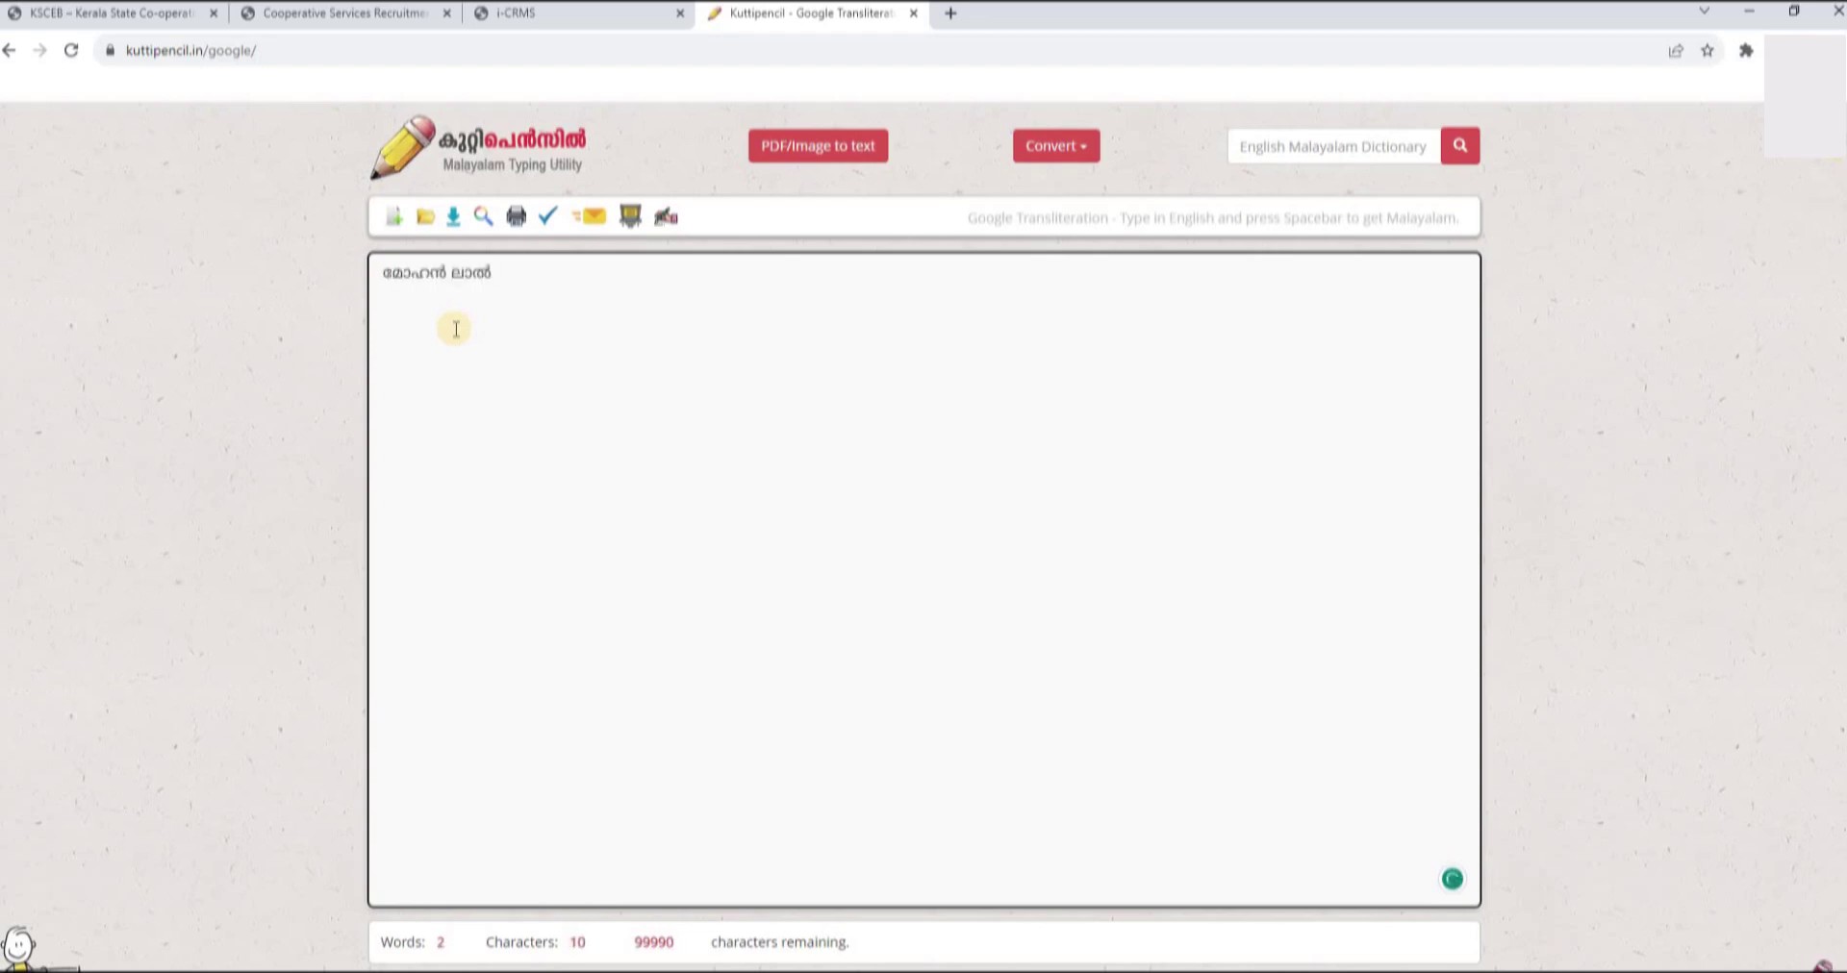
- Transliterate the candidate's name to Malayalam in Kuttipencil and paste it into the i-CRMS Malayalam name field
triple_click(418, 273)
right_click(420, 272)
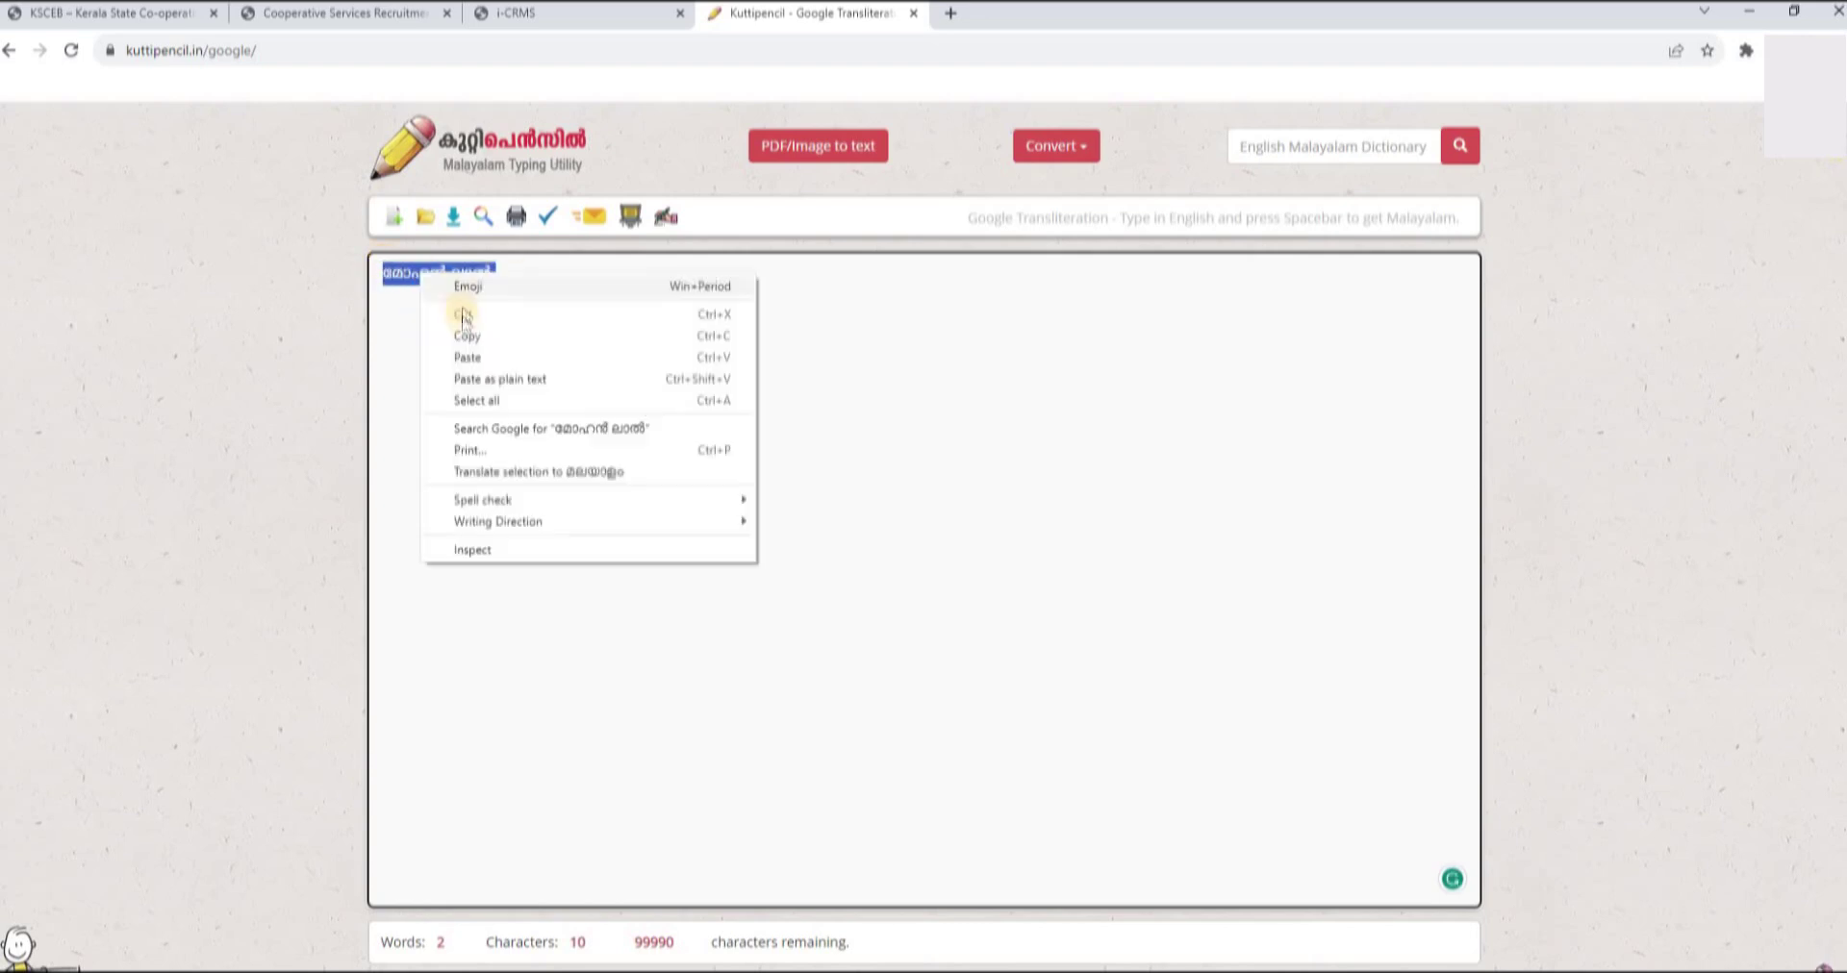
left_click(470, 336)
left_click(620, 16)
left_click(1092, 404)
right_click(1093, 404)
left_click(1162, 541)
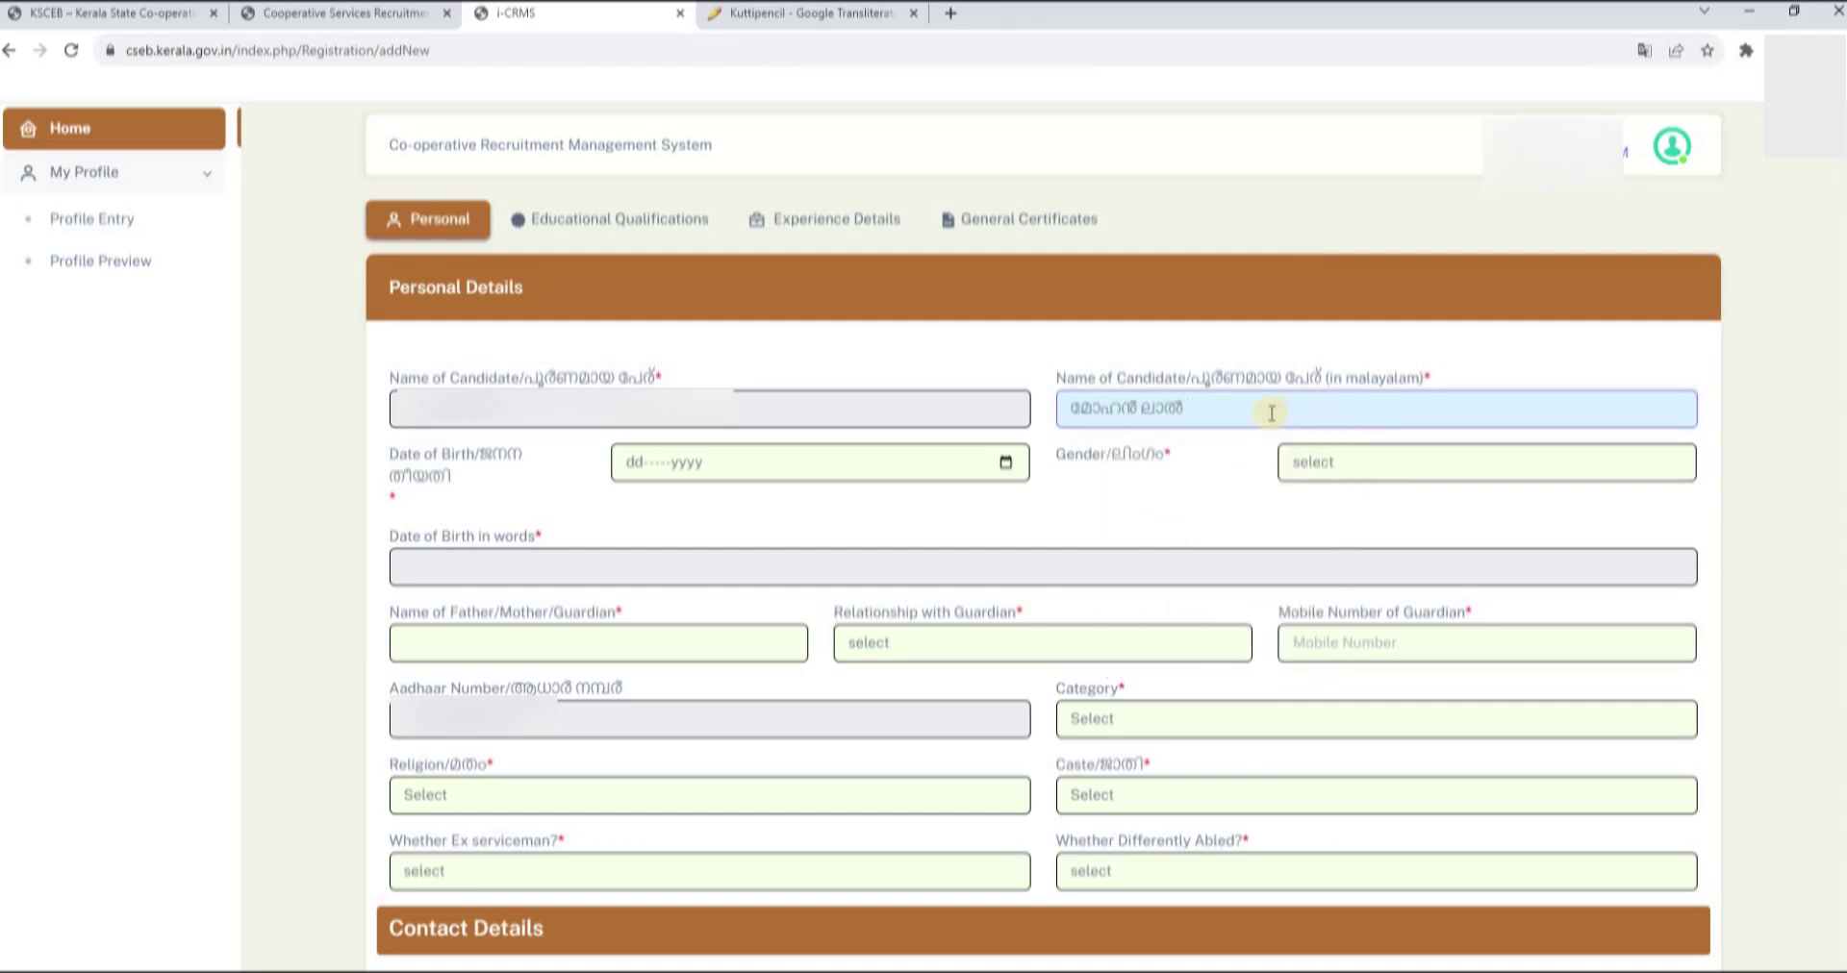
- Browse the Date of Birth calendar back through earlier months to February 2022
left_click(681, 462)
left_click(1006, 465)
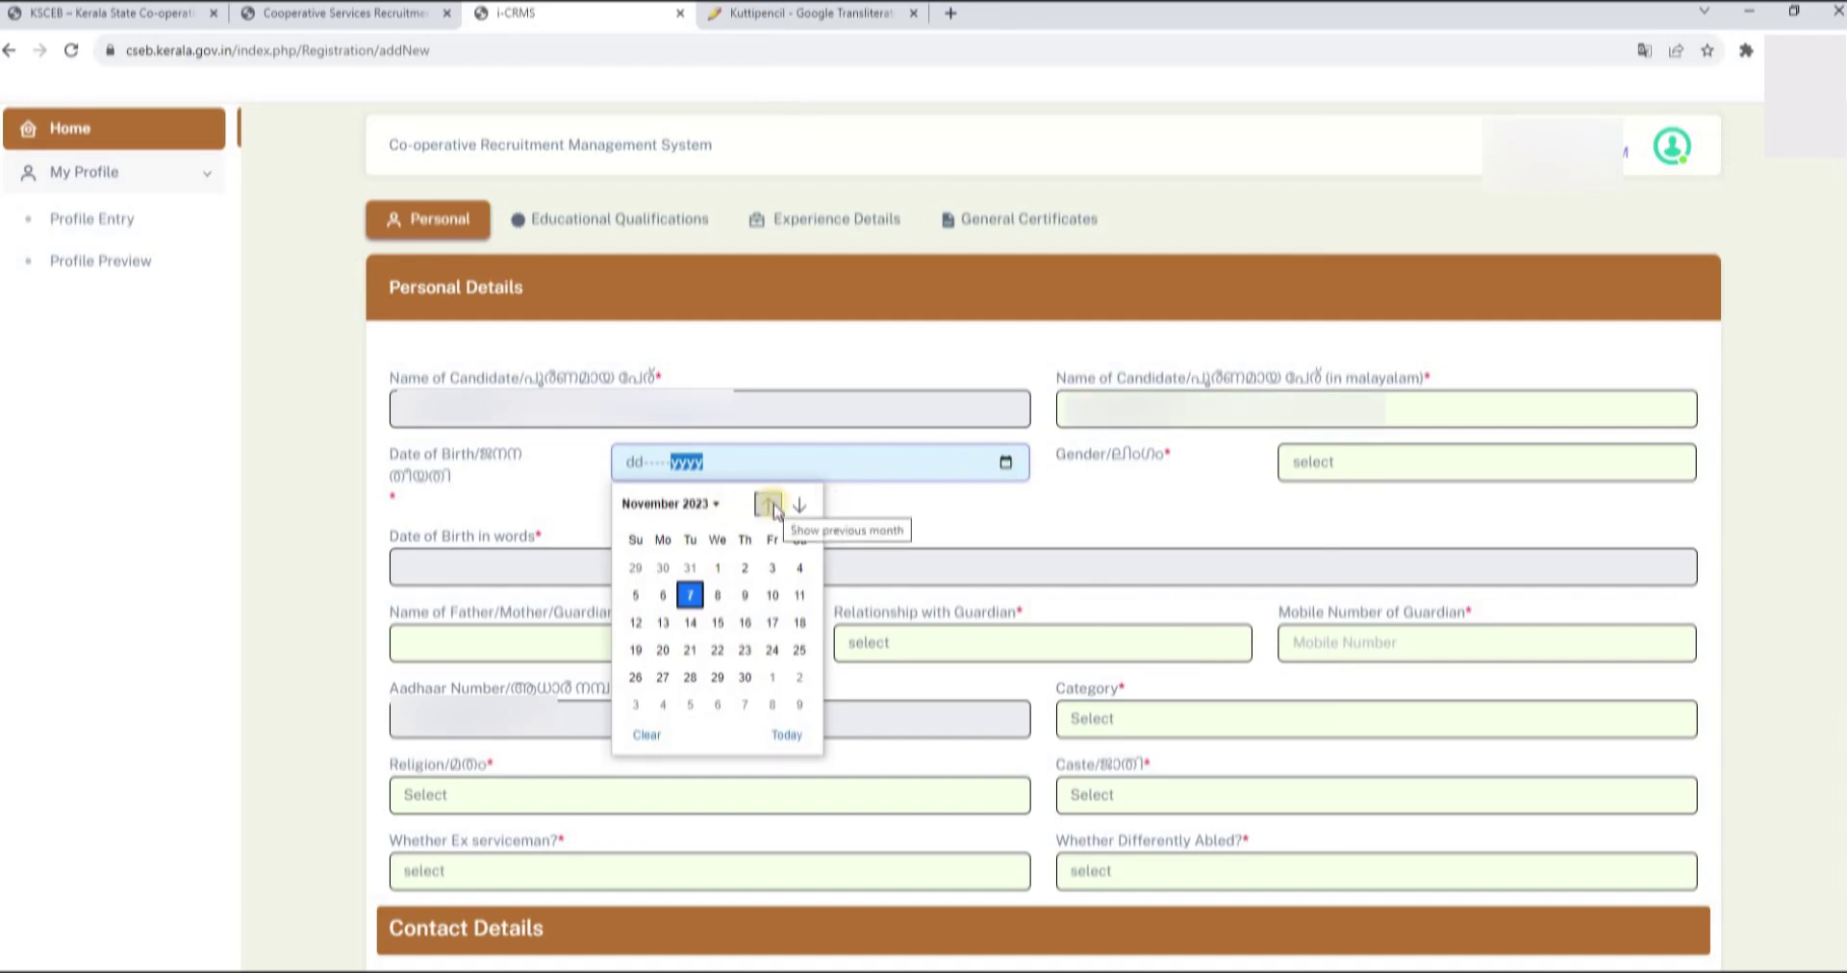
left_click(770, 504)
left_click(769, 504)
left_click(769, 504)
left_click(770, 504)
left_click(770, 504)
left_click(769, 504)
left_click(770, 505)
left_click(770, 504)
left_click(770, 504)
left_click(770, 504)
left_click(770, 504)
left_click(770, 504)
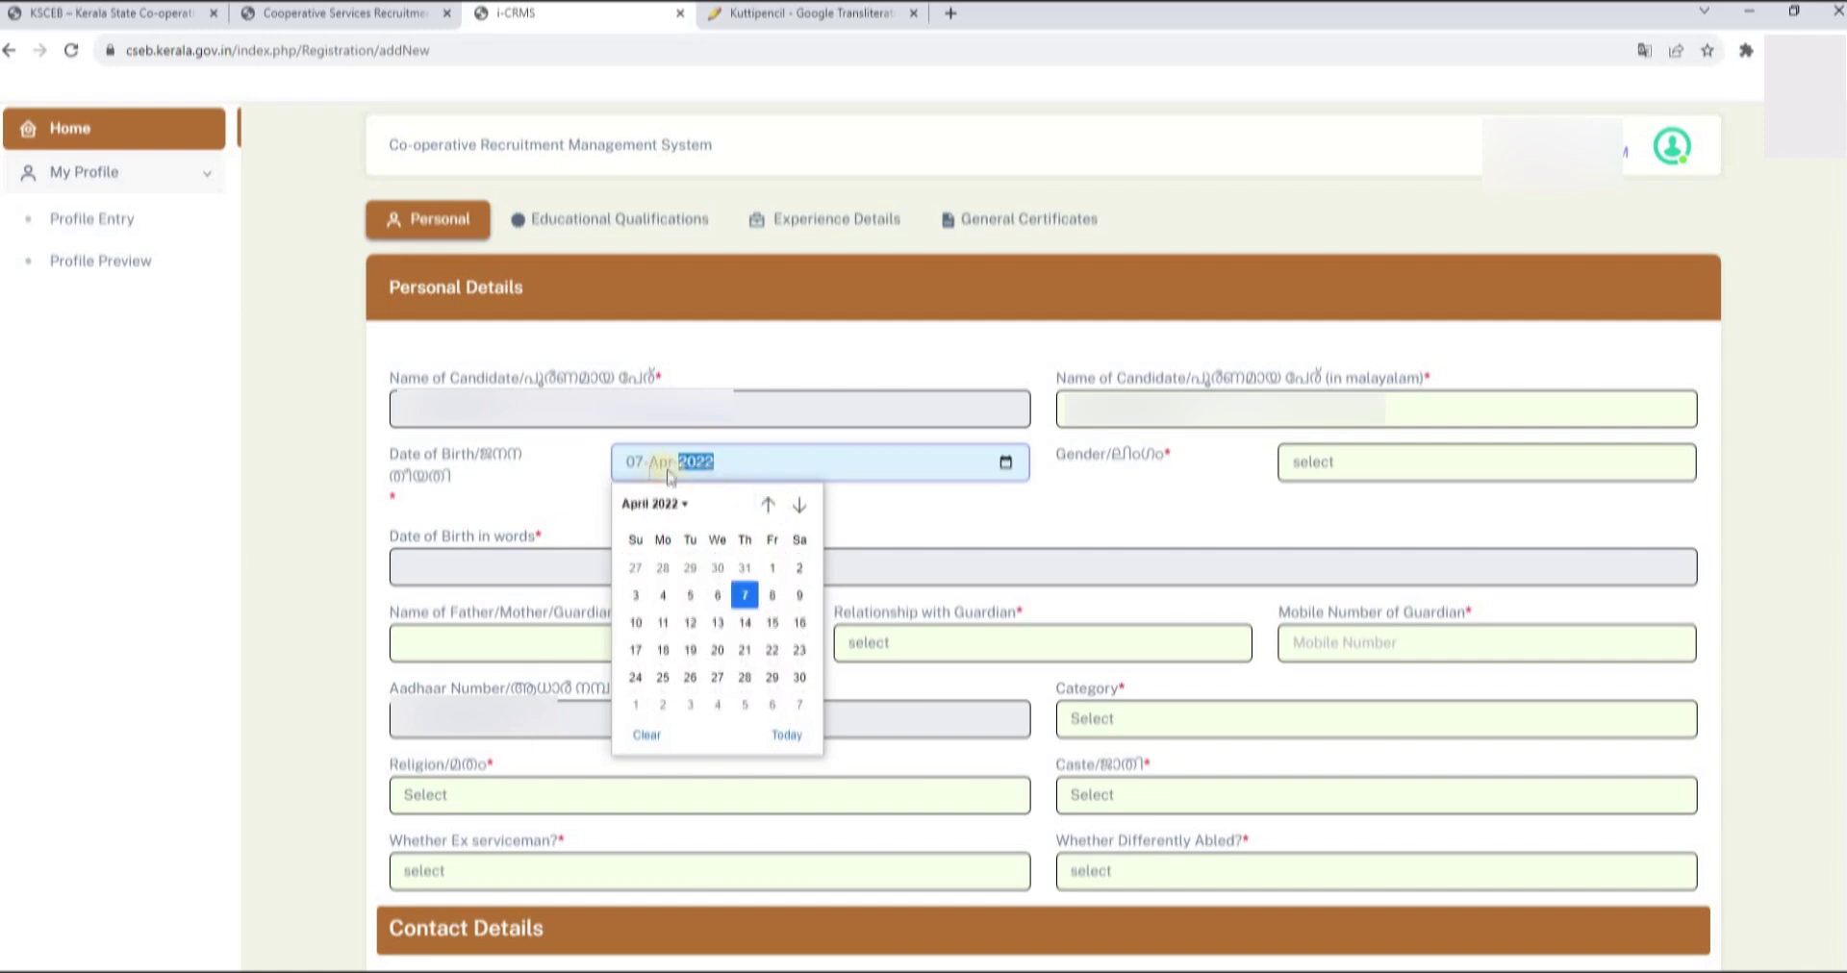
left_click(769, 504)
left_click(769, 504)
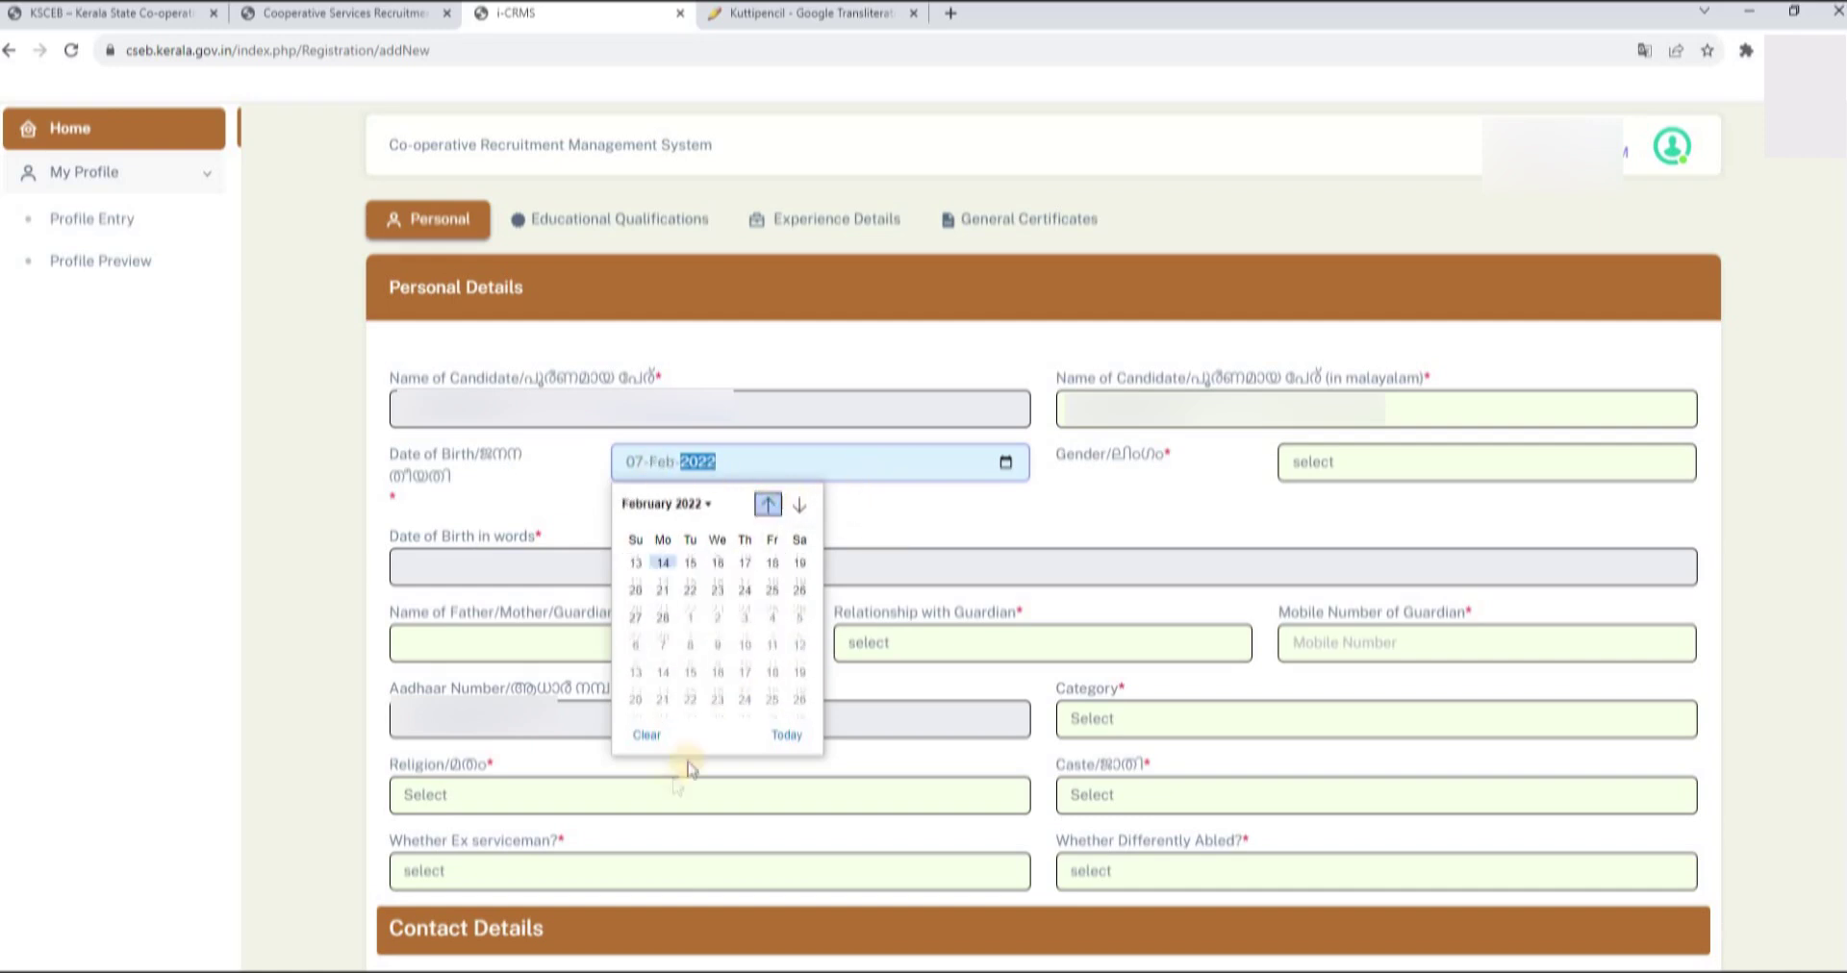
- Clear the calendar and type the date of birth directly into the Date of Birth field
left_click(647, 735)
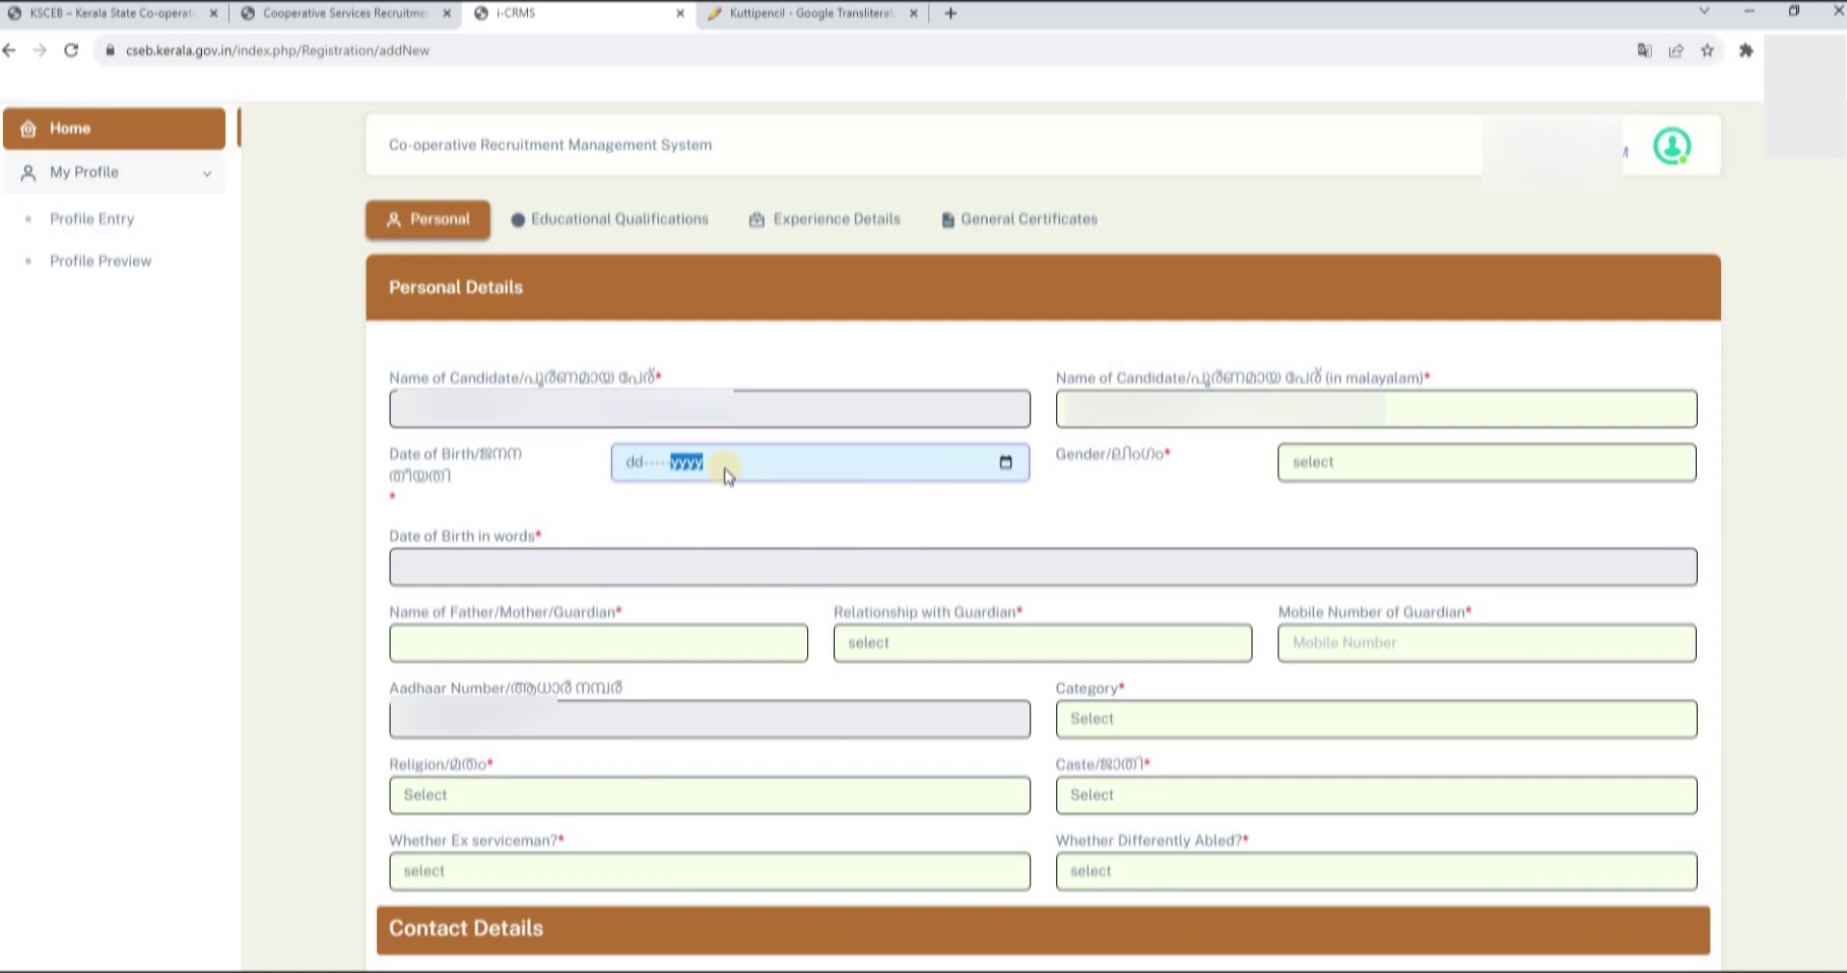
type("0")
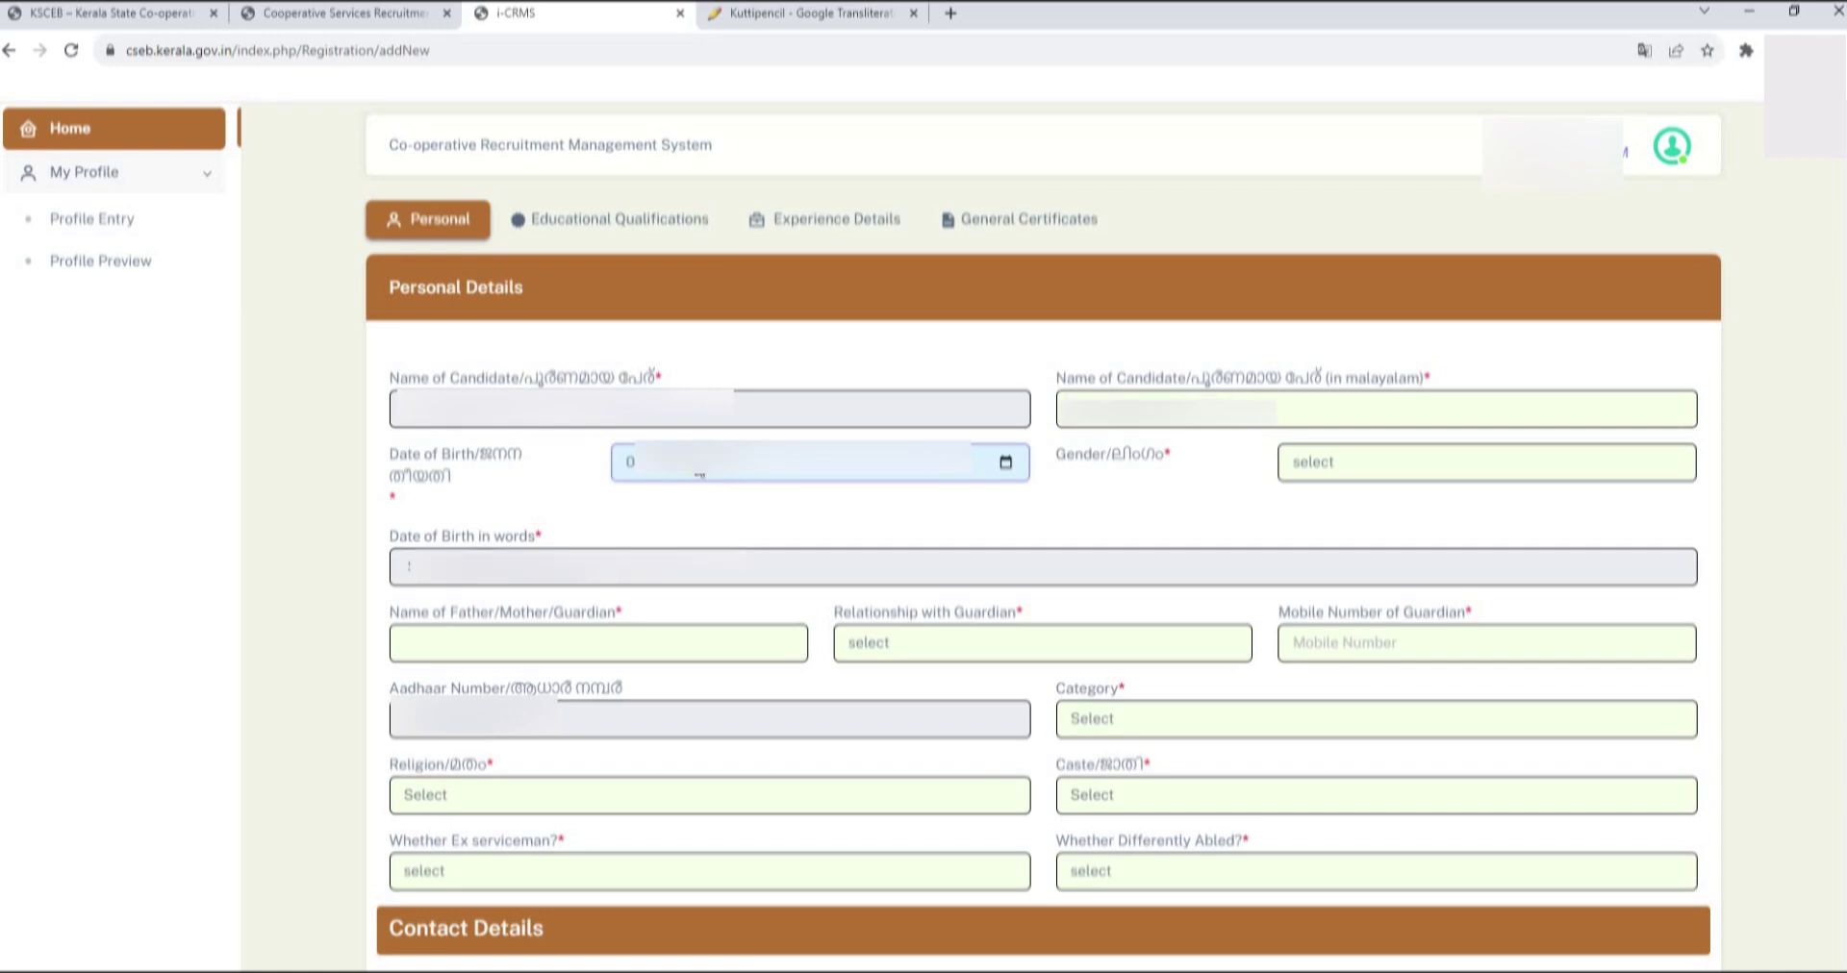
left_click(1345, 467)
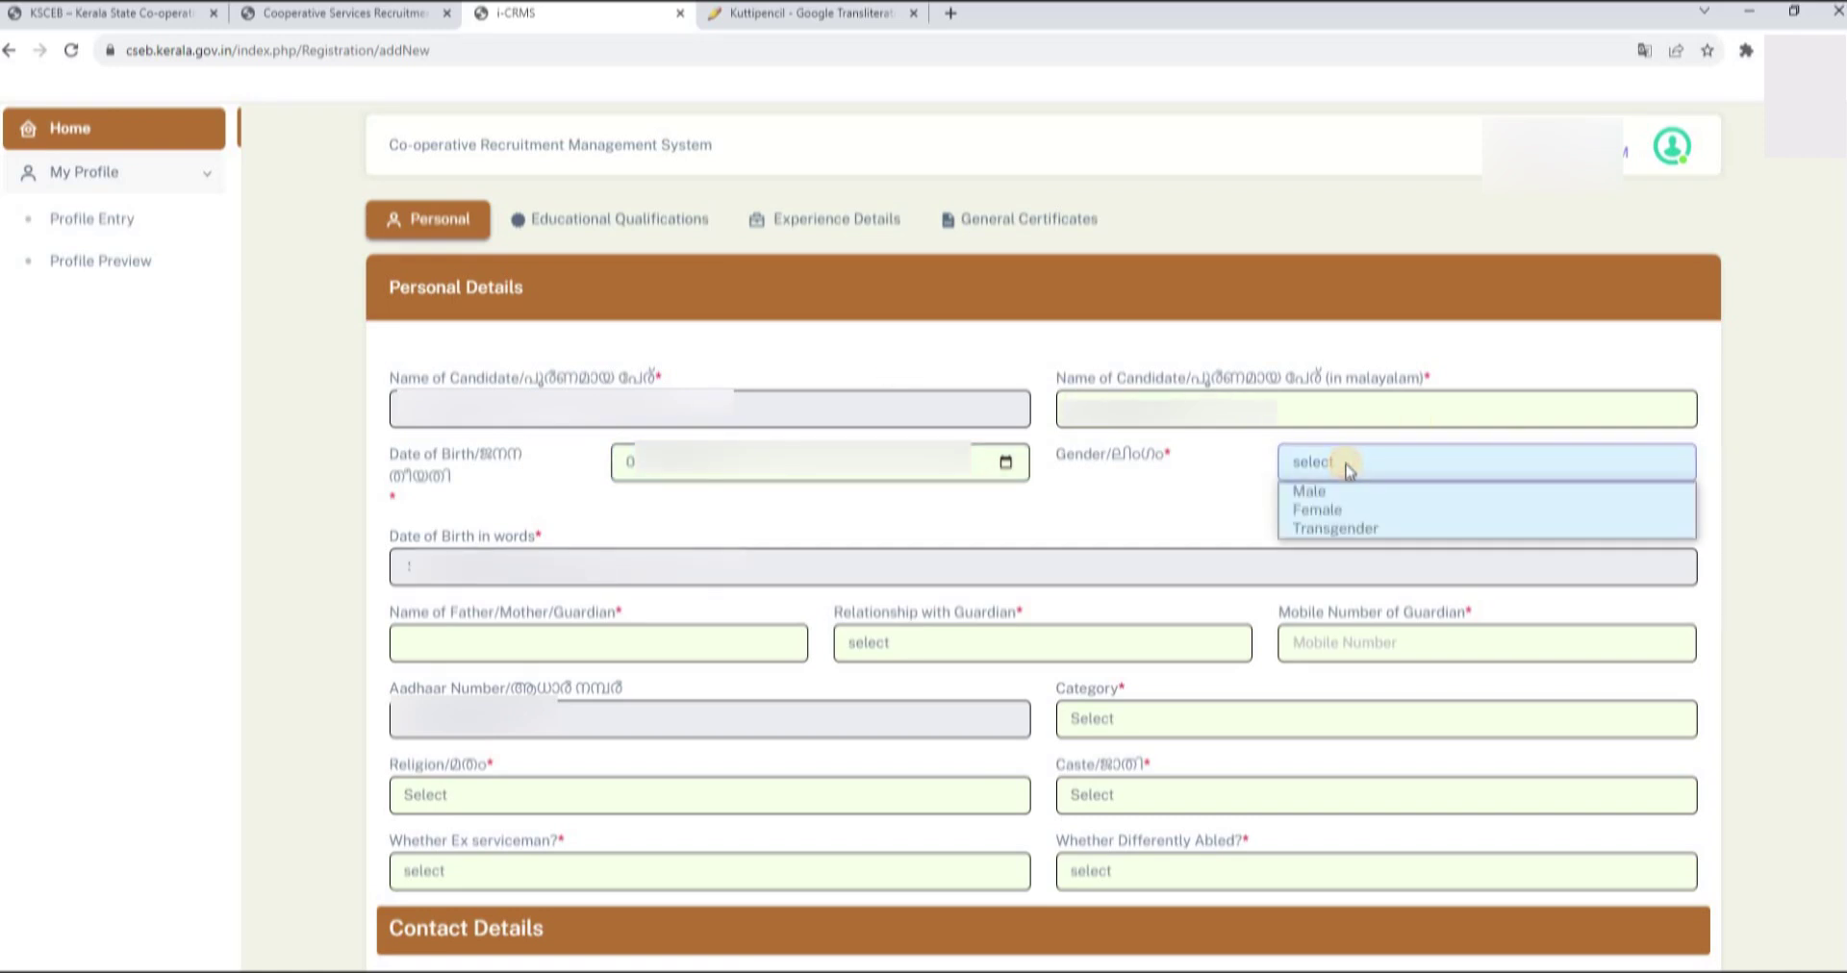
- Set gender to Male and enter the guardian's name, relationship Father, and mobile number
left_click(1325, 491)
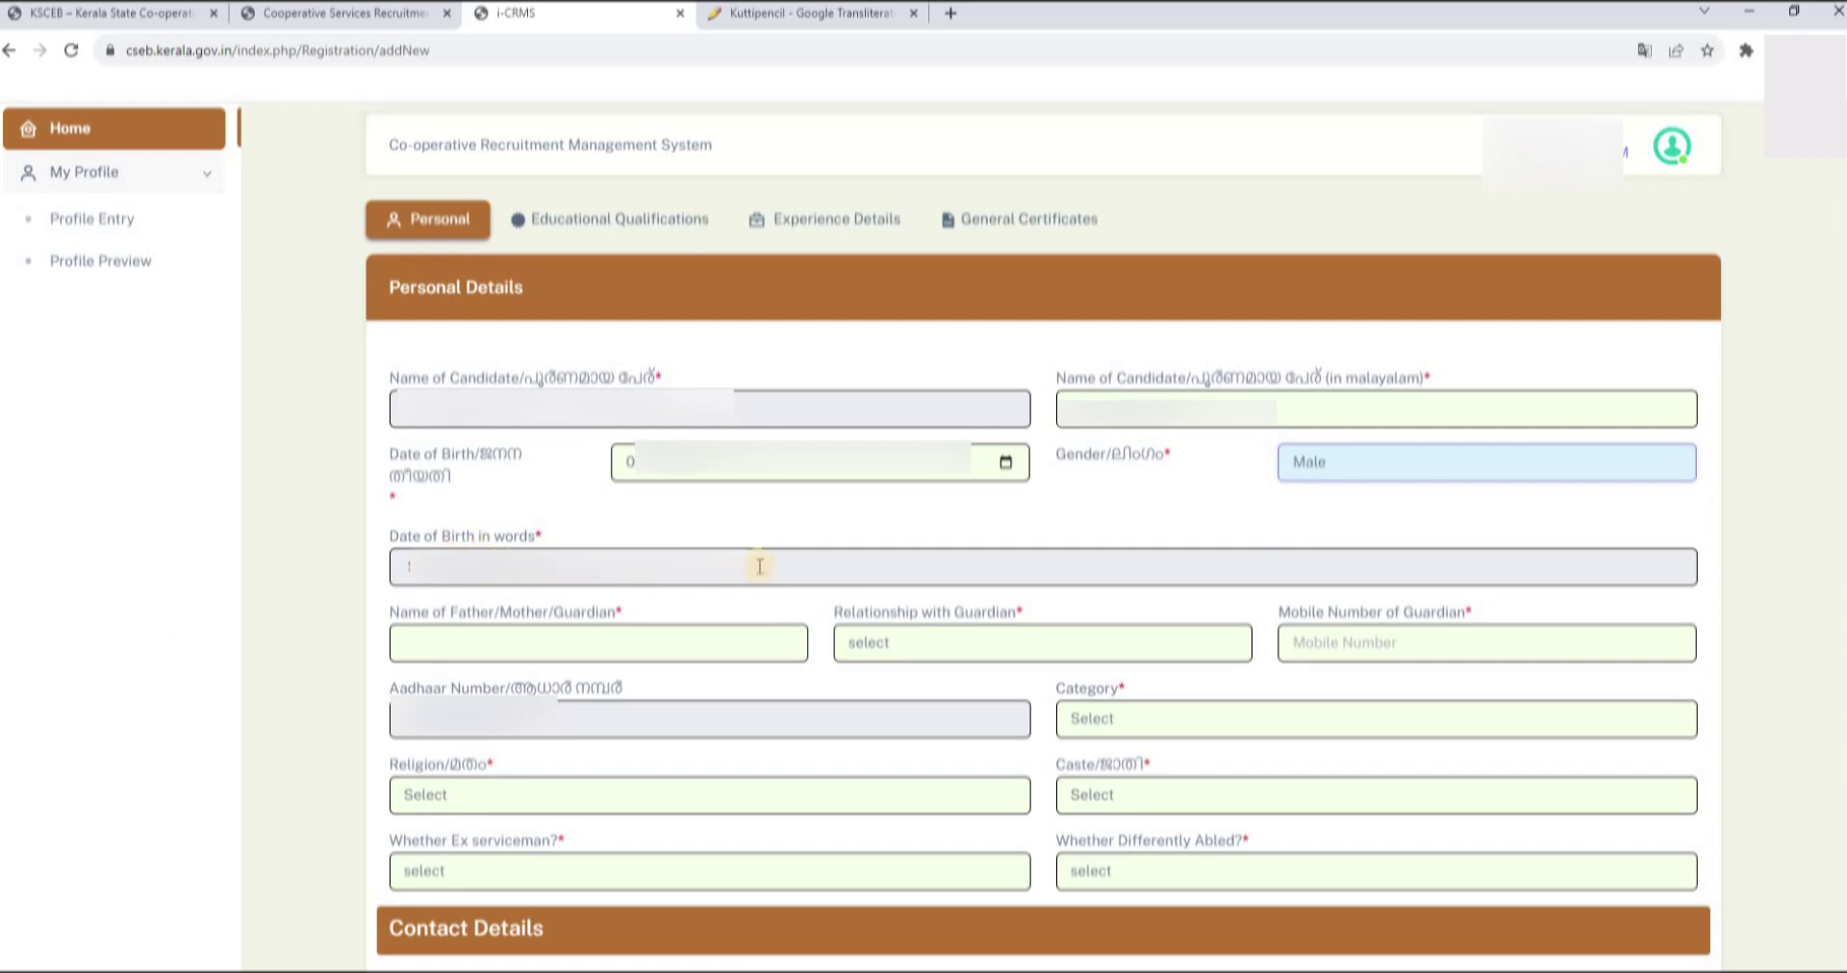
scroll(532, 361, "down", 3)
left_click(532, 362)
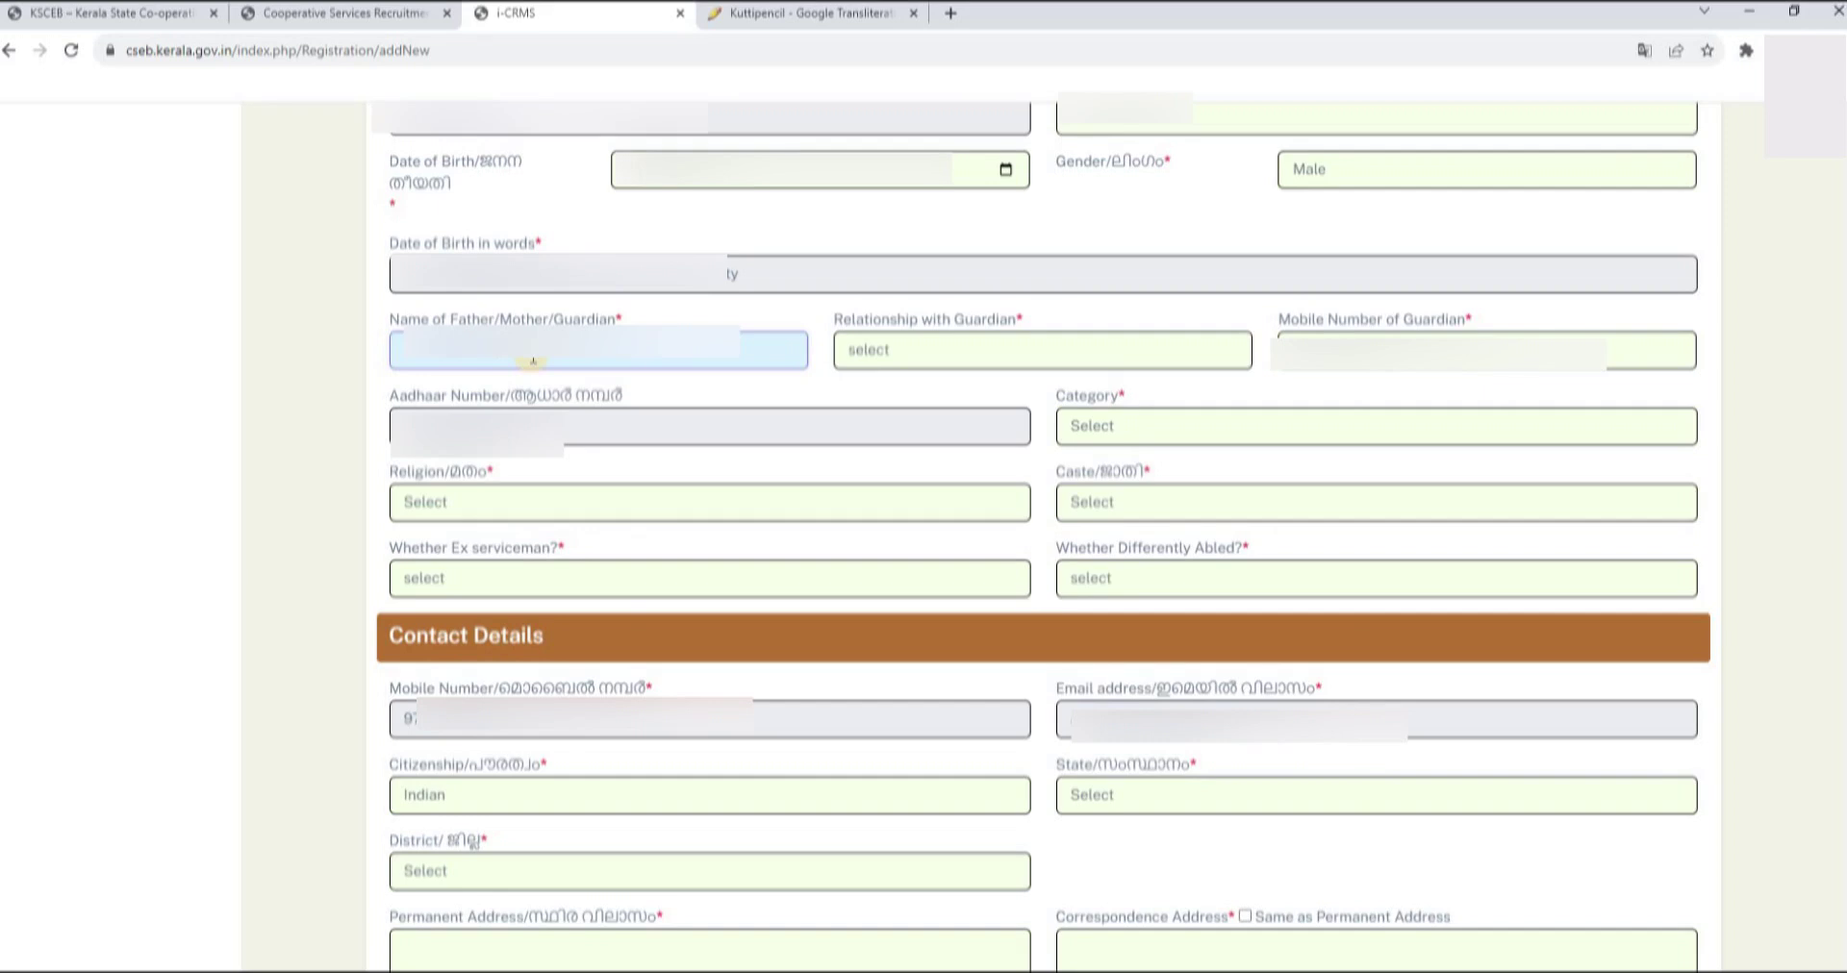
left_click(933, 351)
left_click(933, 396)
left_click(1416, 336)
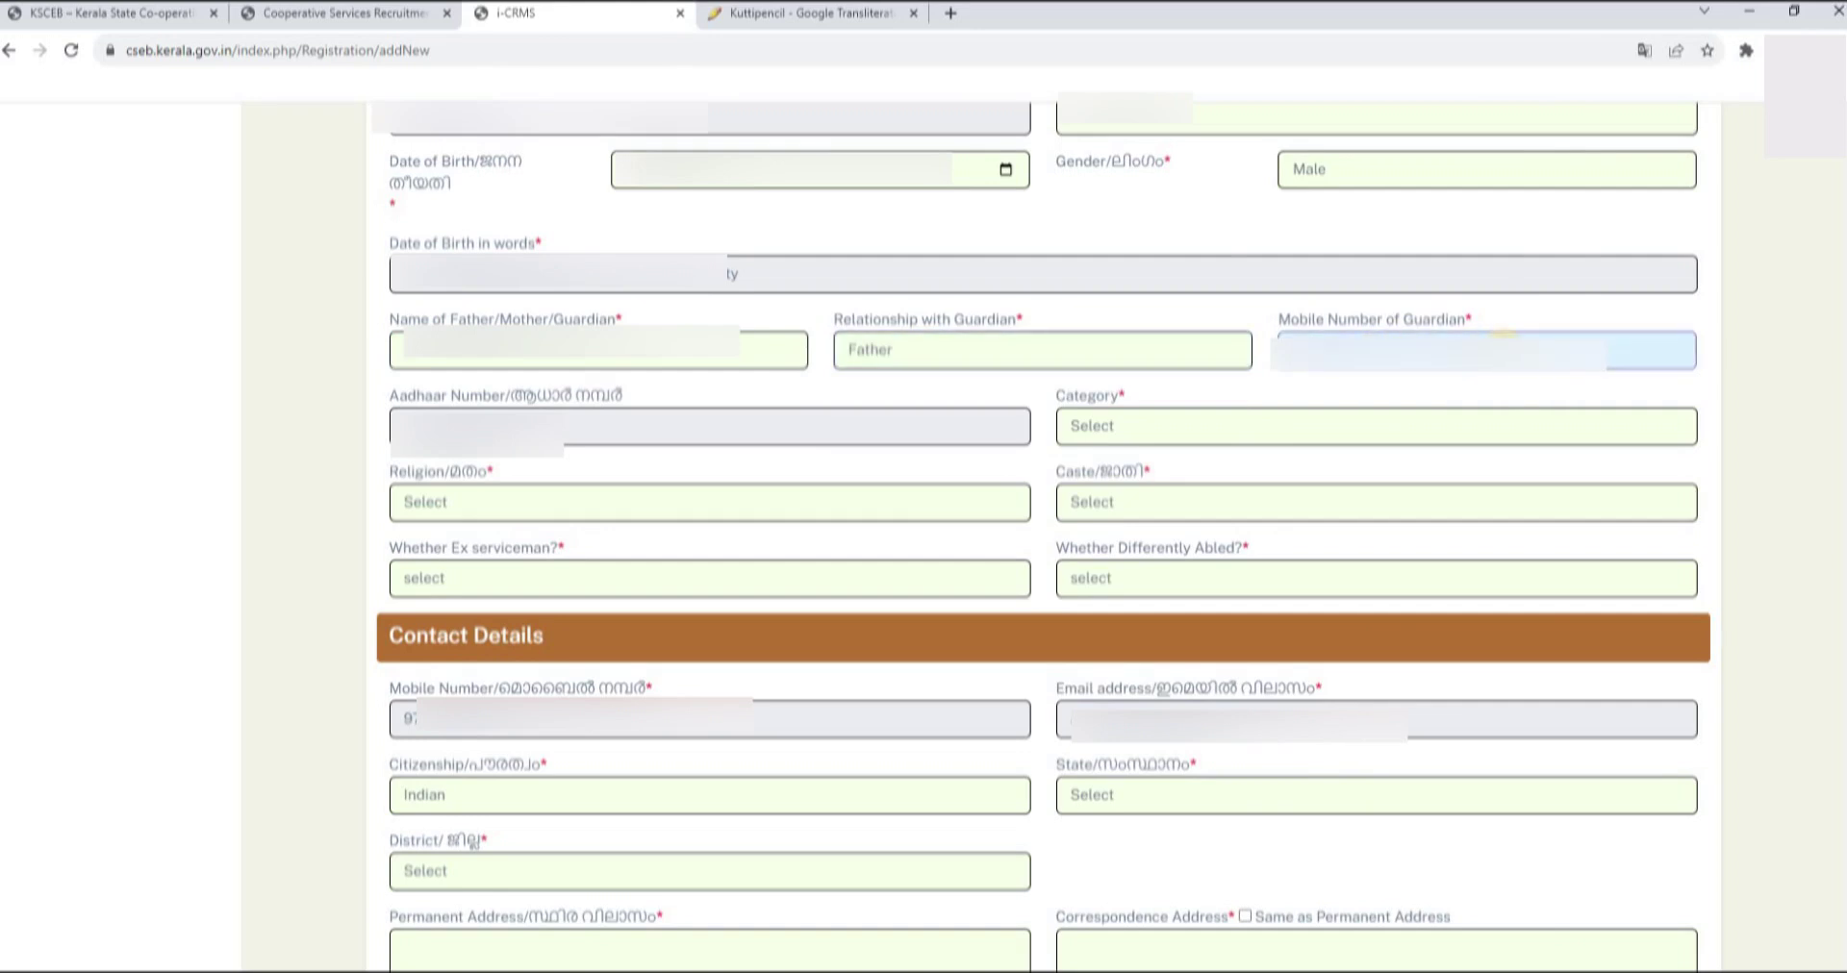
- Choose the category, religion Hindu, a caste, and No for differently abled
left_click(1135, 426)
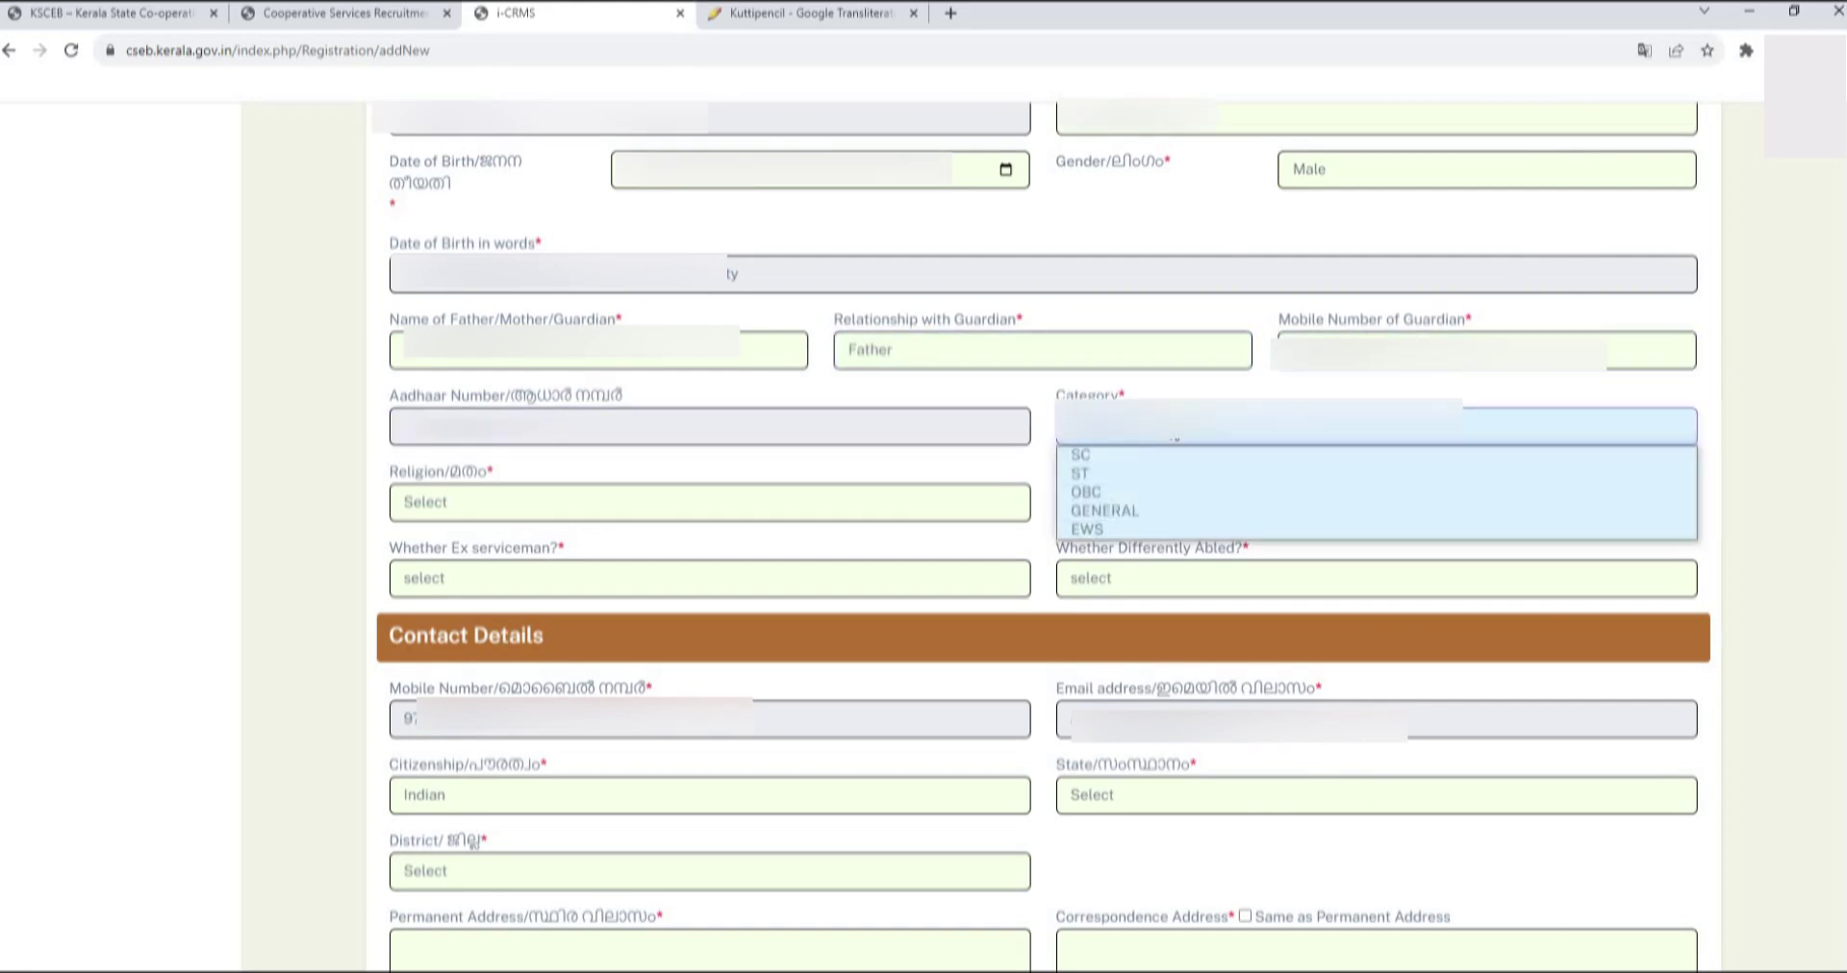
left_click(1111, 487)
left_click(454, 502)
left_click(454, 553)
left_click(1133, 502)
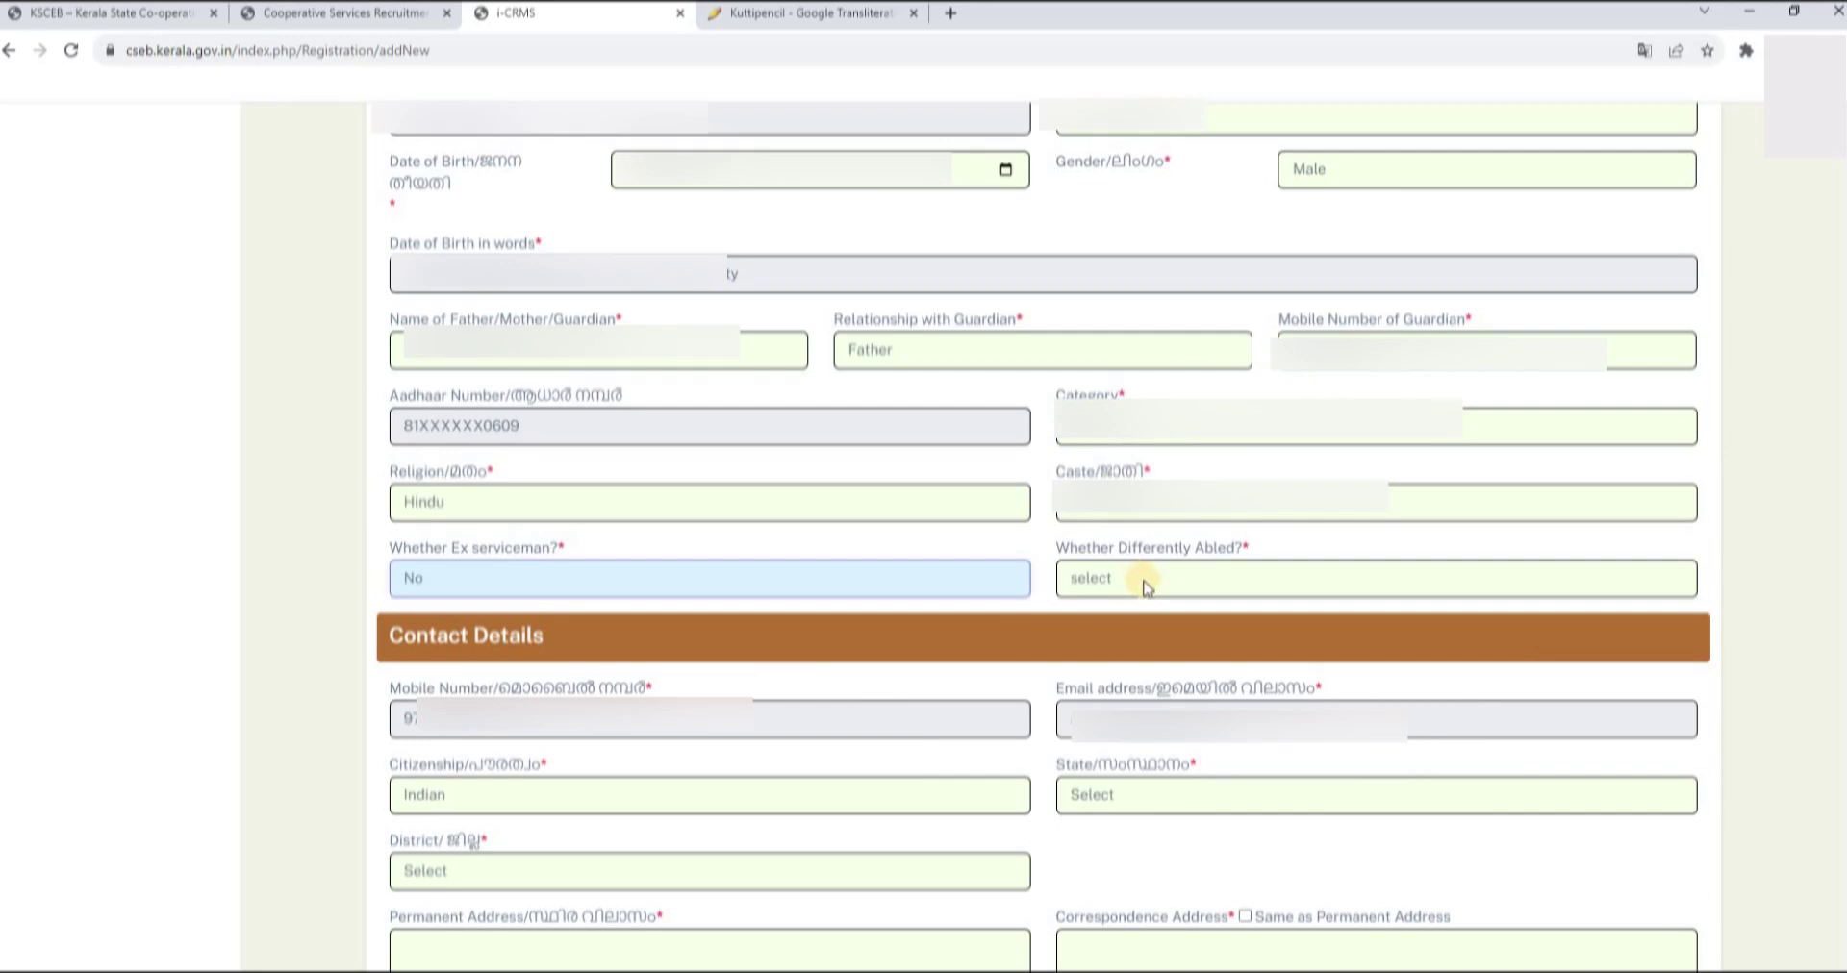
left_click(1143, 582)
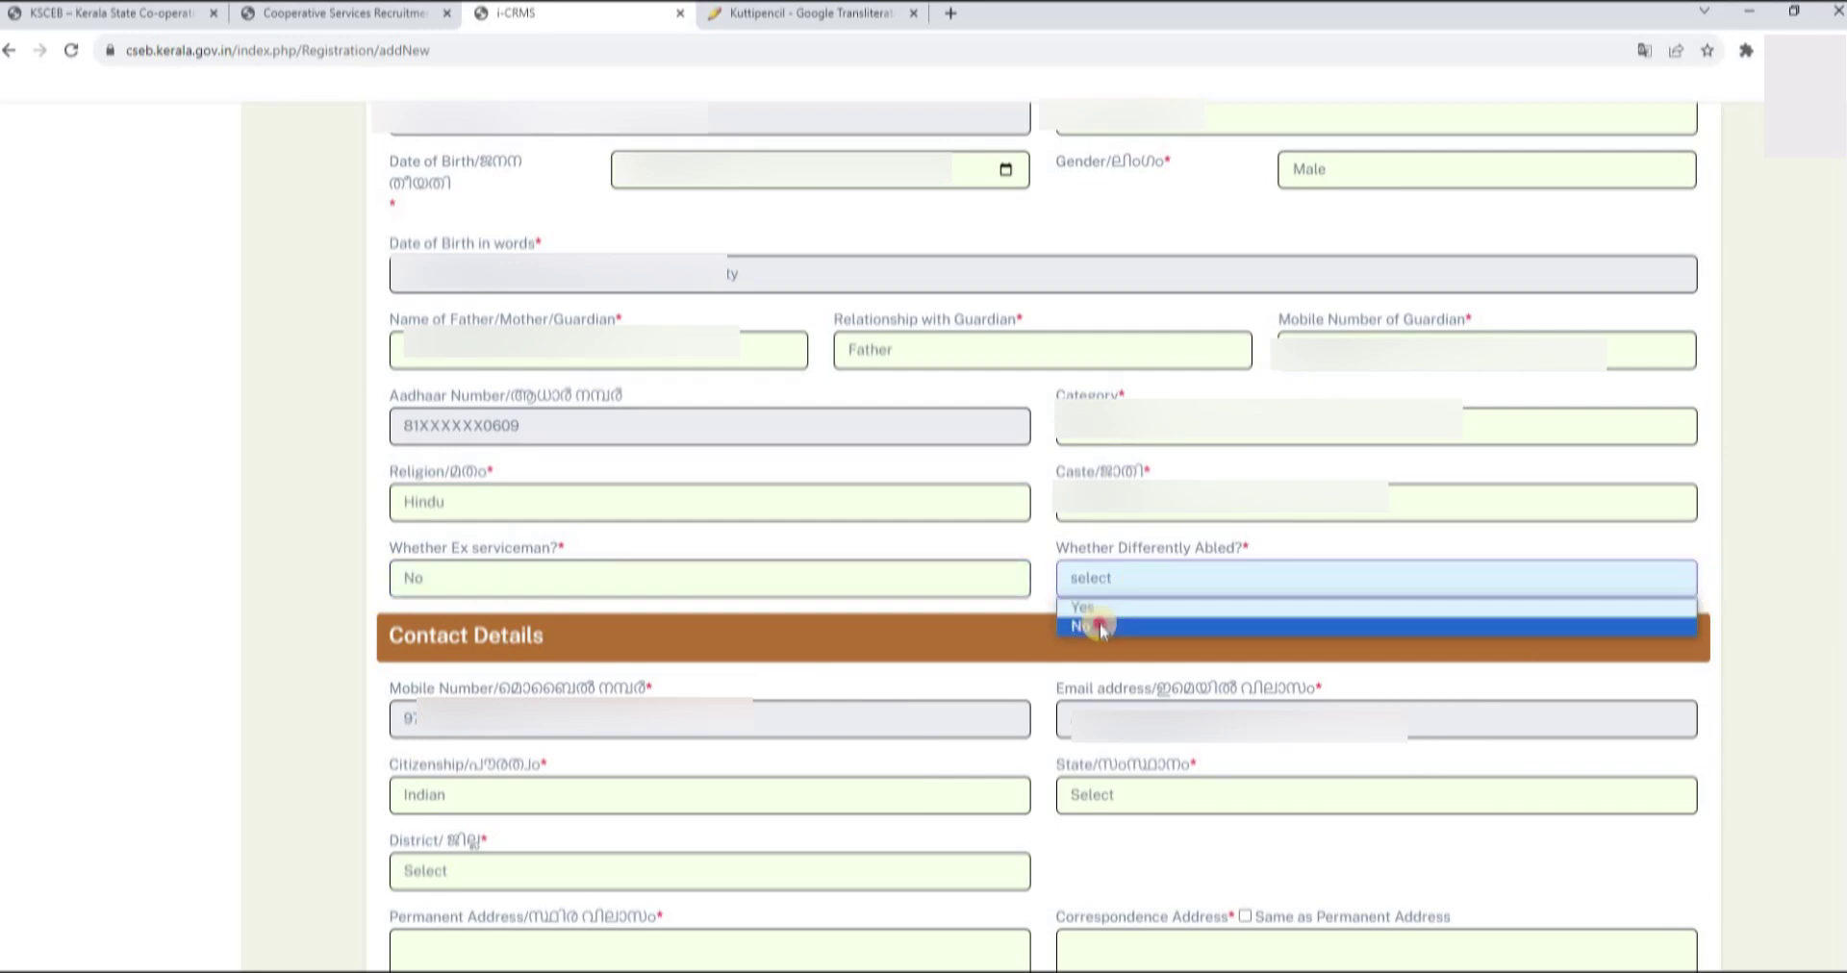
left_click(1097, 627)
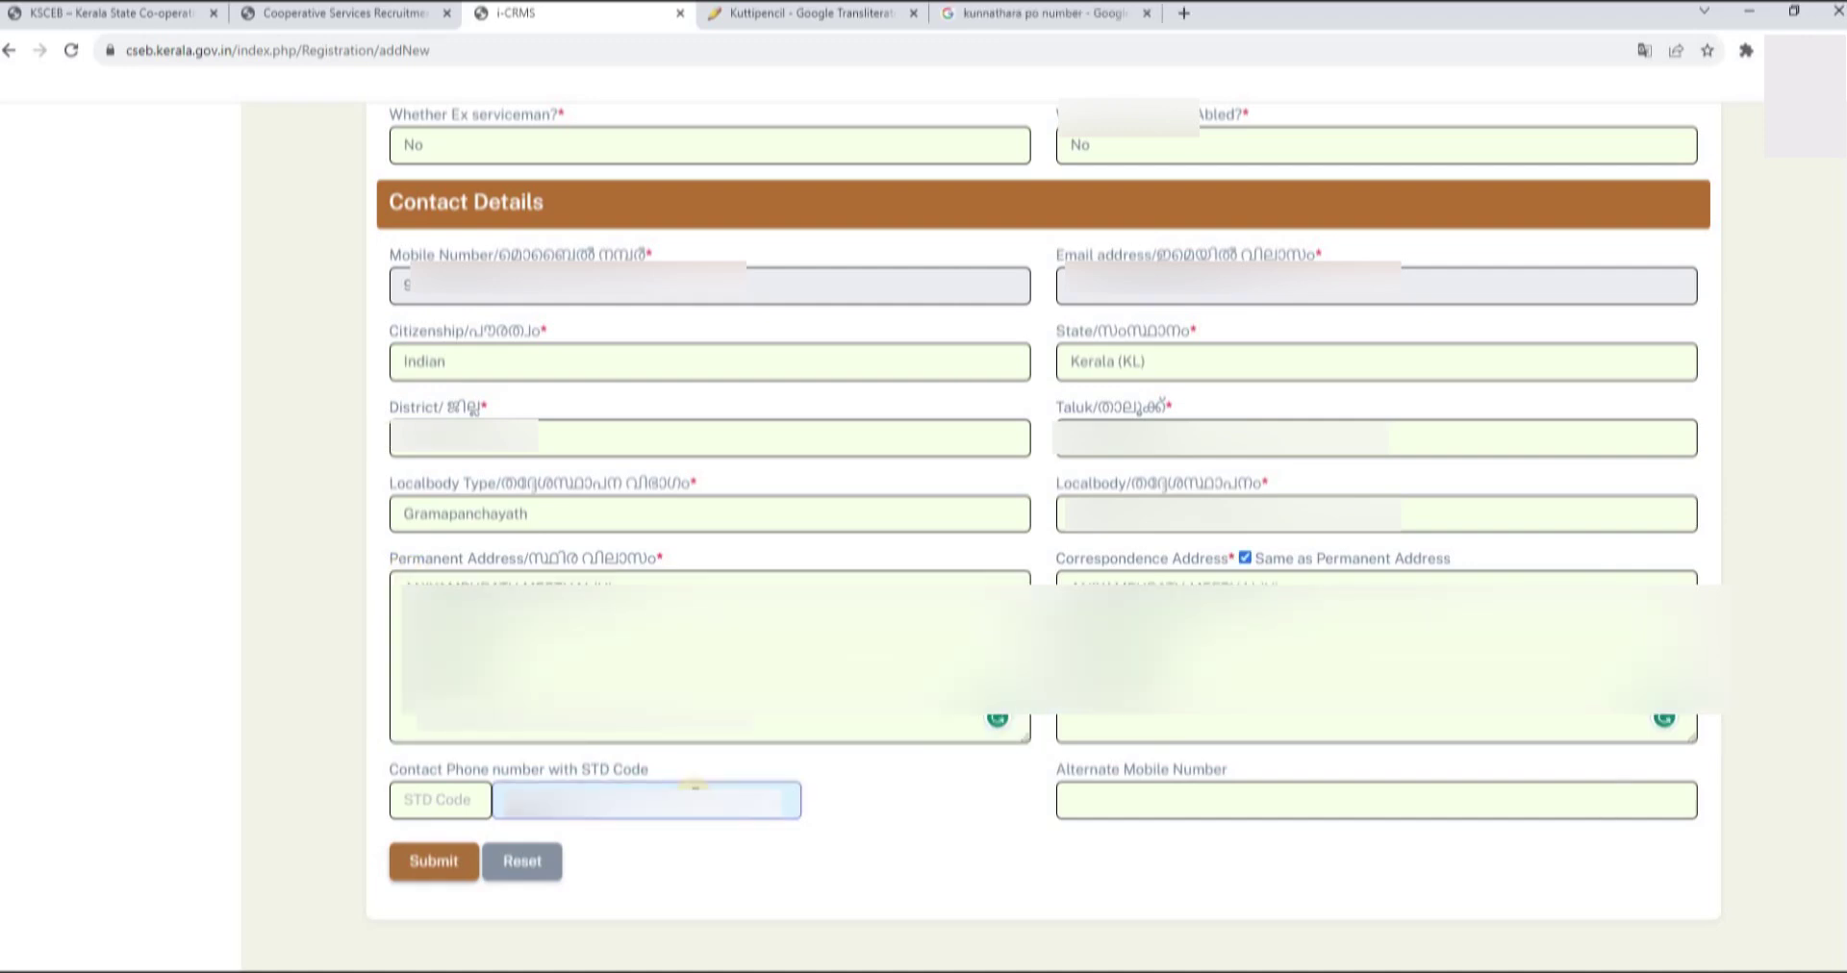
- Enter the alternate mobile number and submit the completed profile form
left_click(1127, 795)
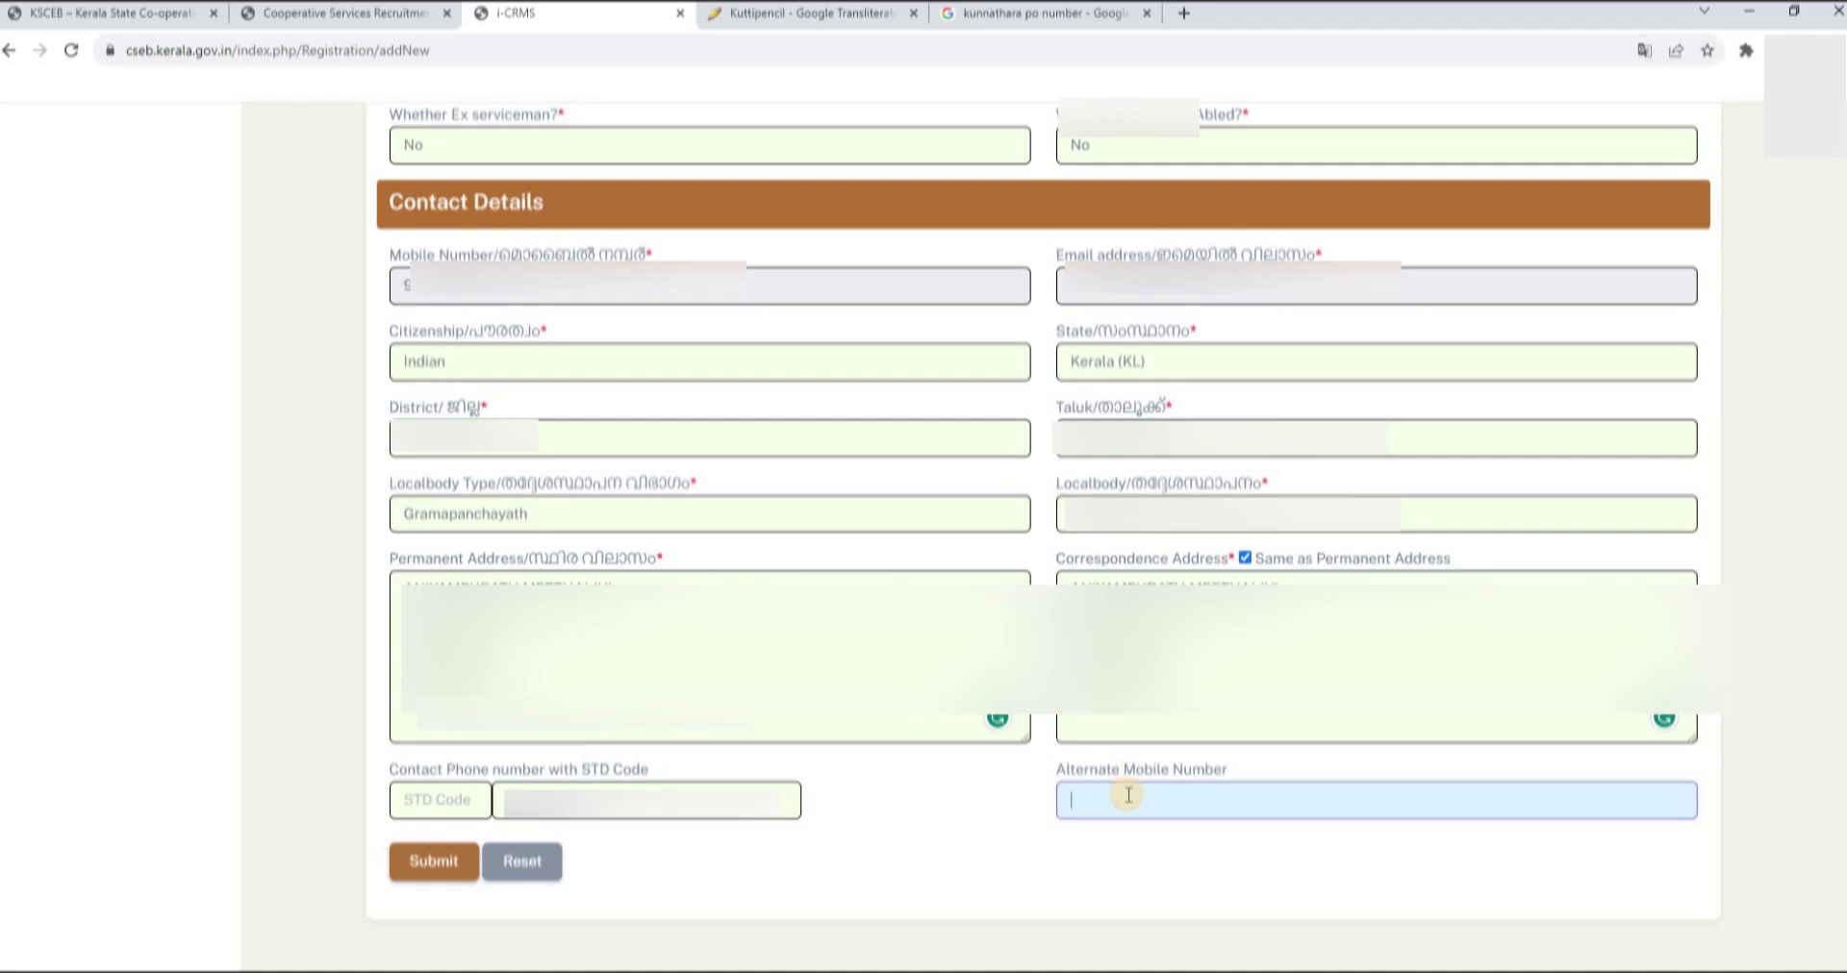
type("892")
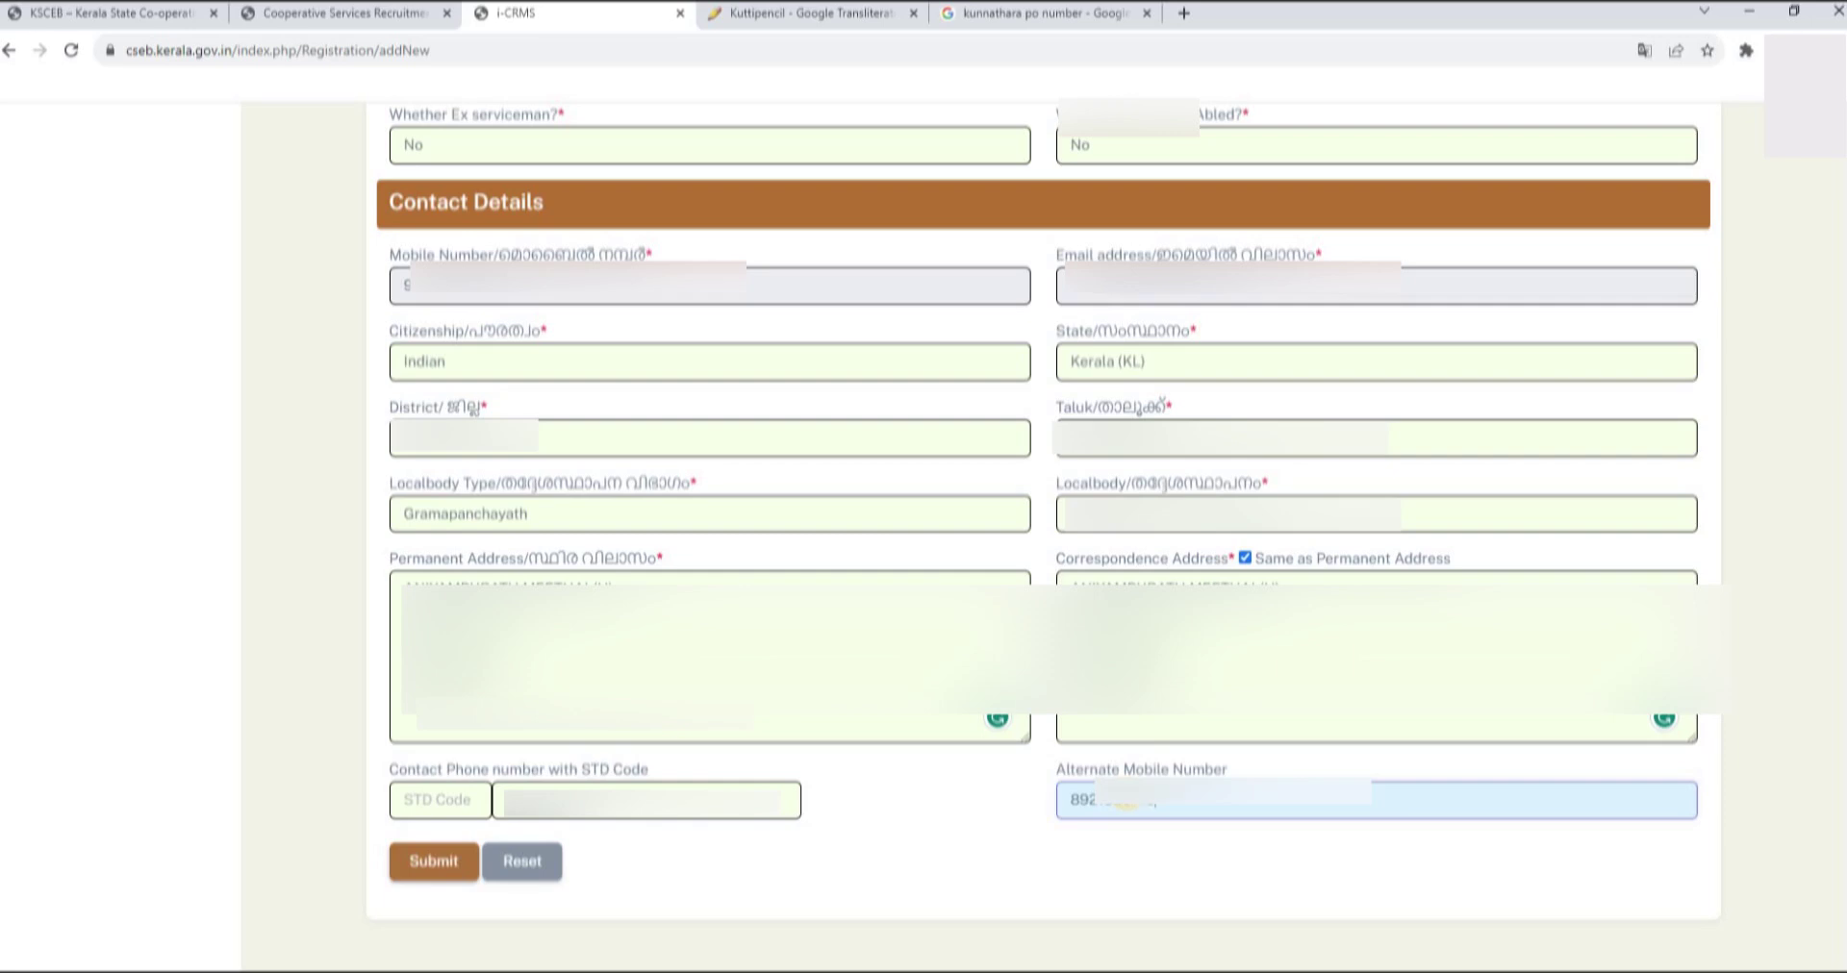
left_click(431, 875)
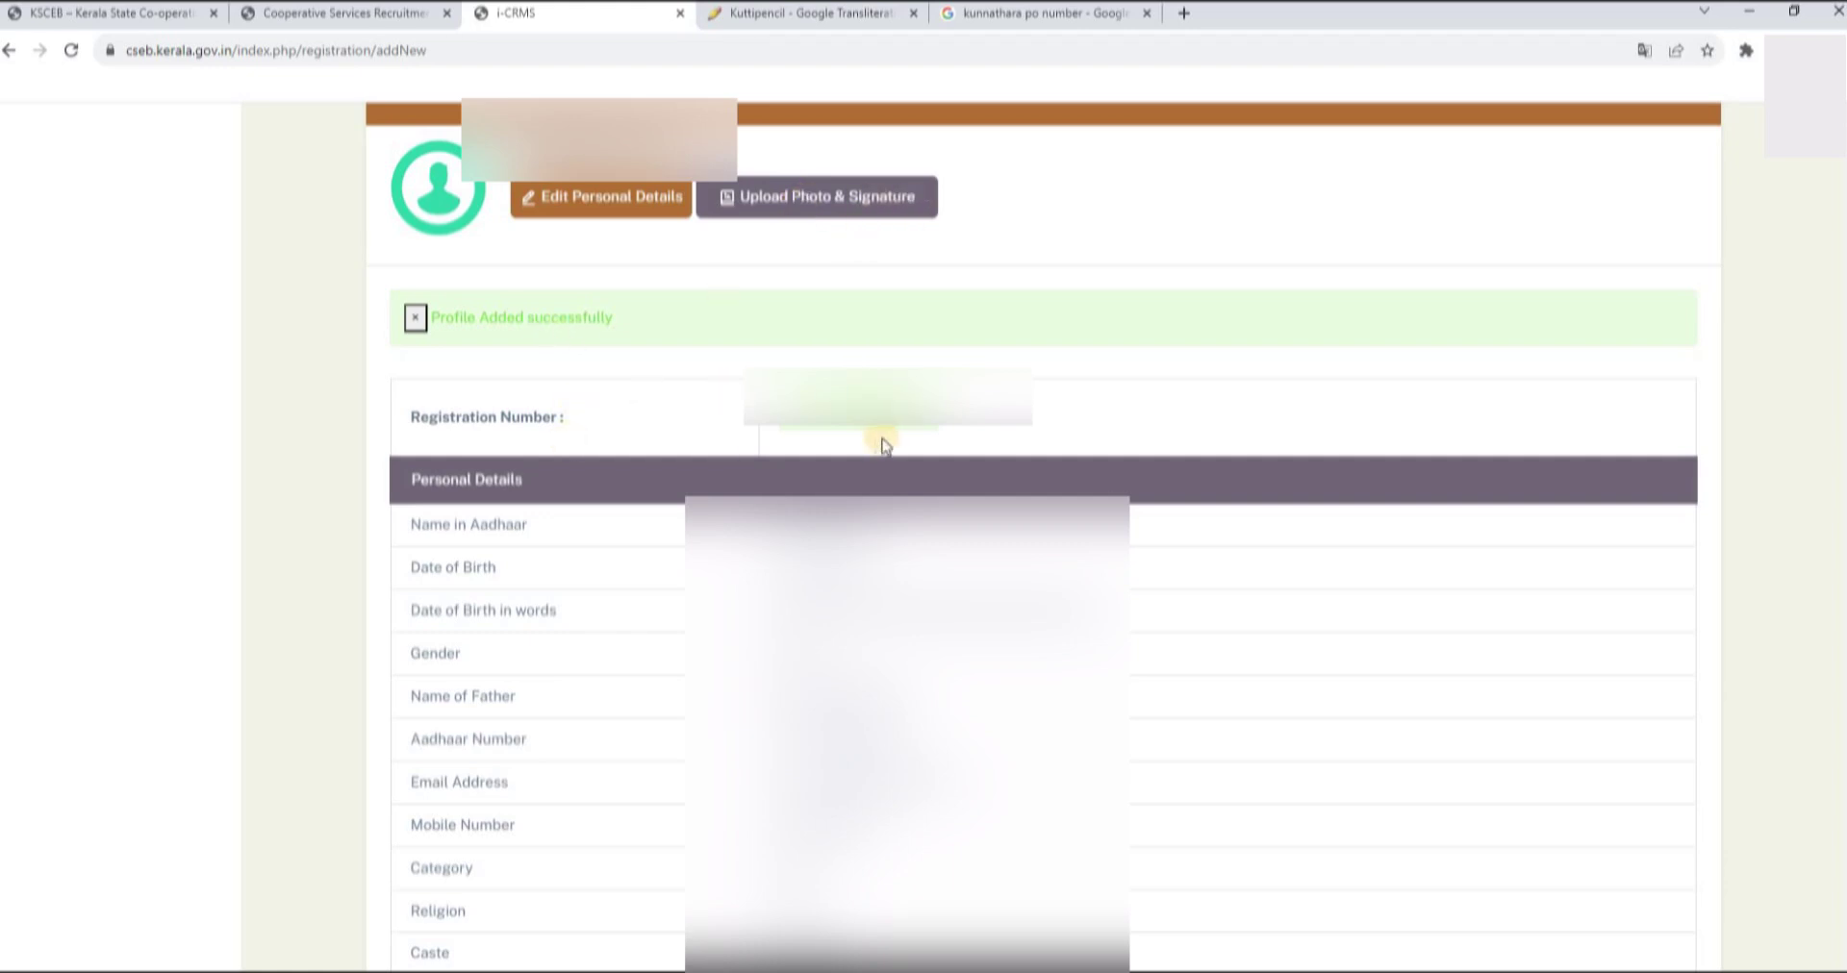
- Scroll down to review the registration number and the saved personal details summary
scroll(884, 444, "down", 2)
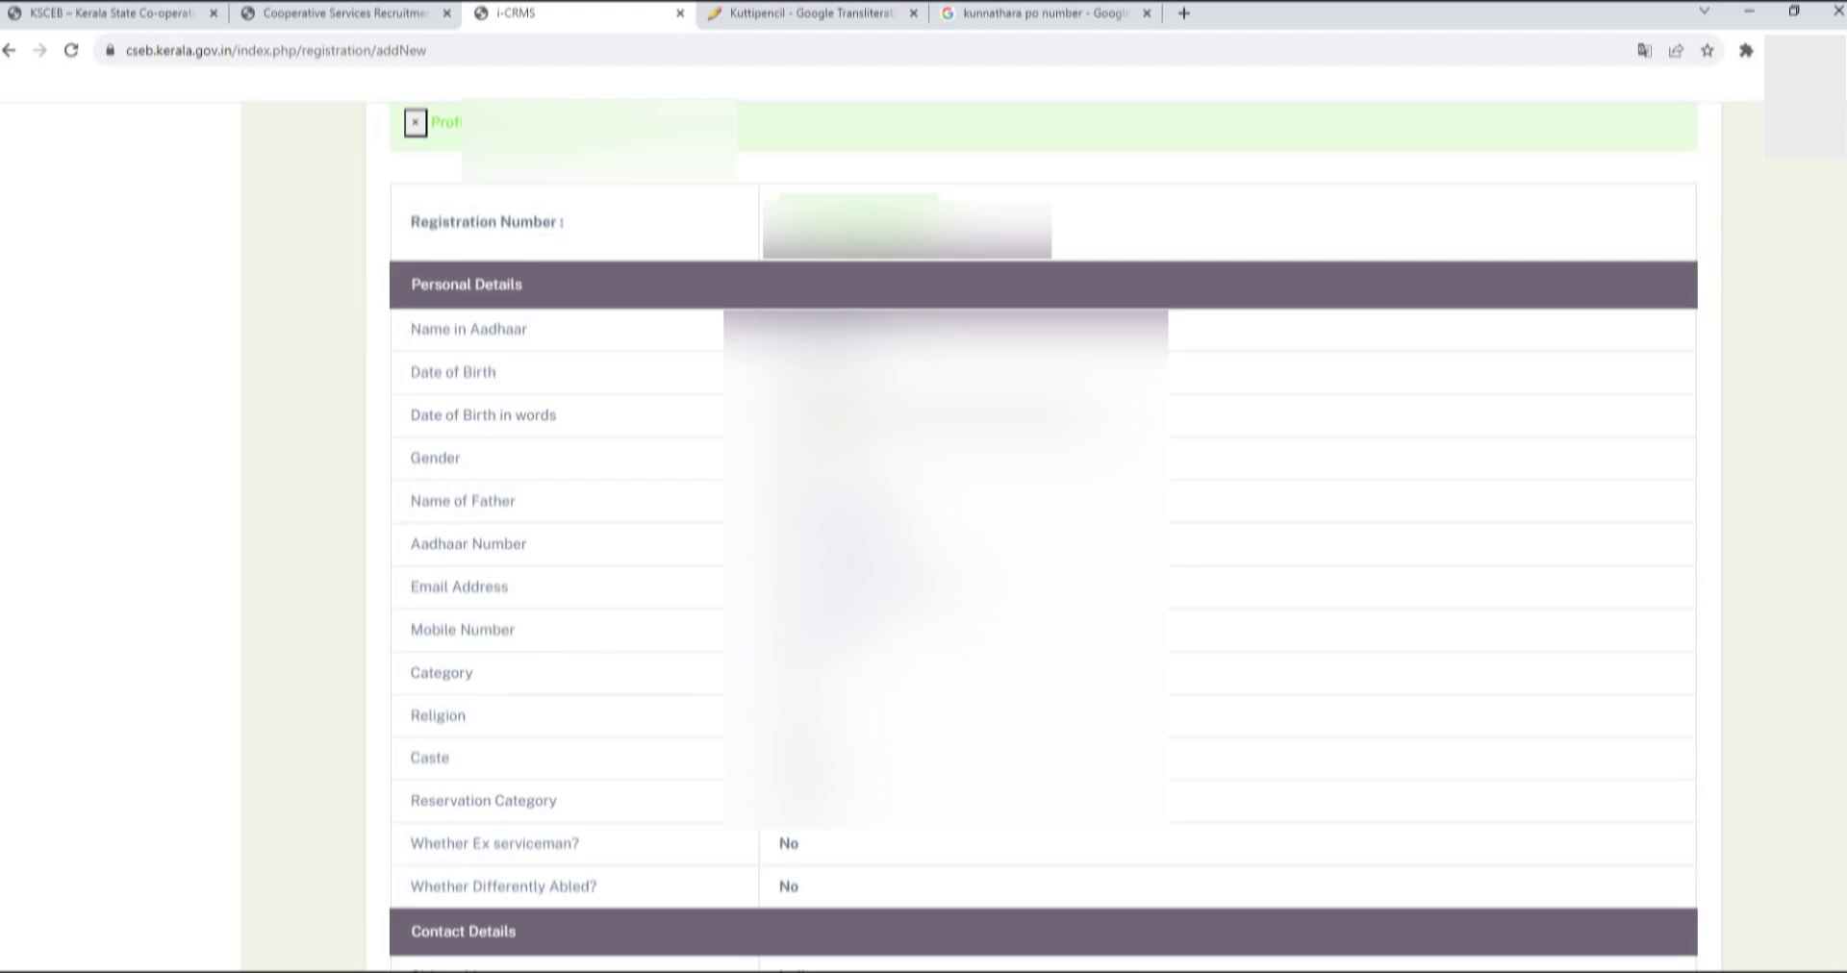